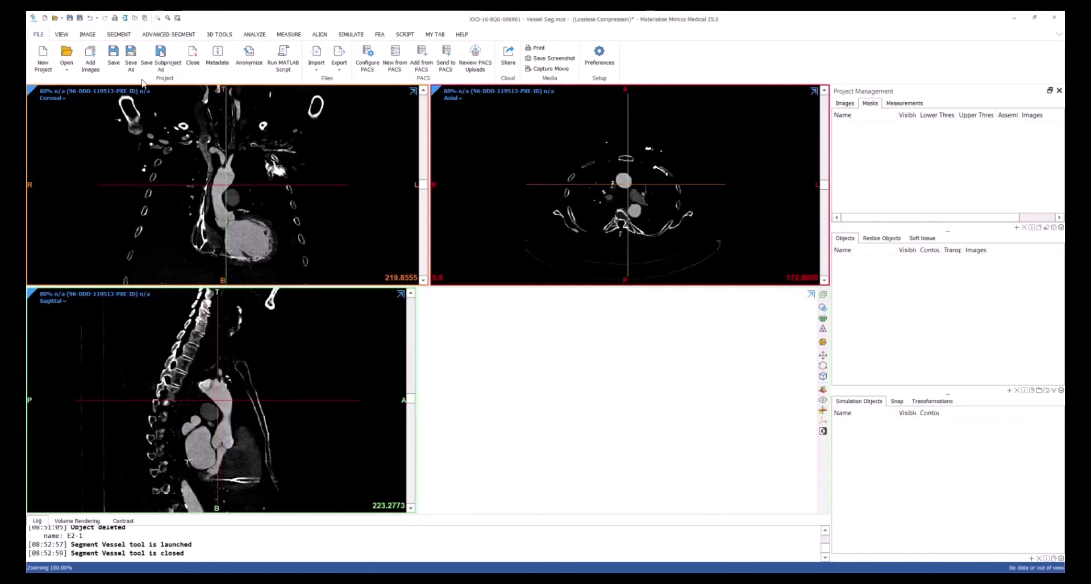
# Start Segment Vessel with its dialog moved aside and the Bone (CT) mask previewed in 3D
pyautogui.click(171, 36)
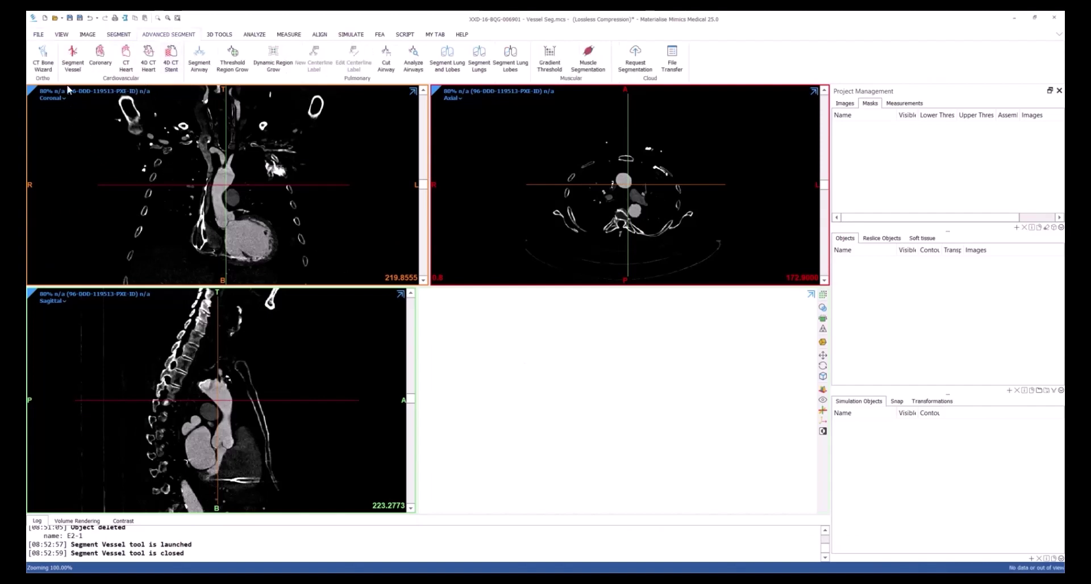
pyautogui.click(71, 67)
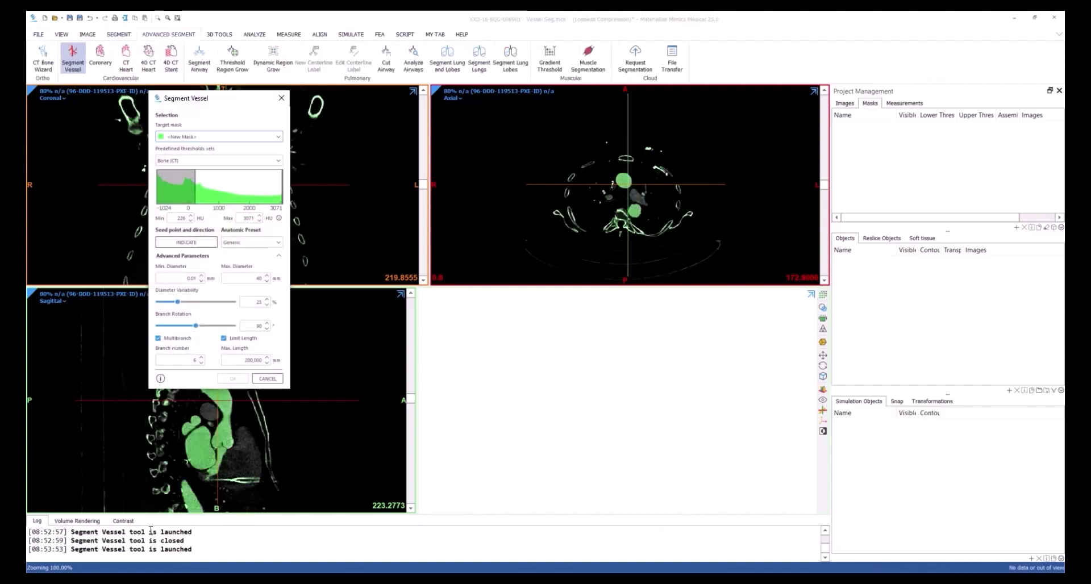
pyautogui.moveTo(231, 103); pyautogui.dragTo(948, 148)
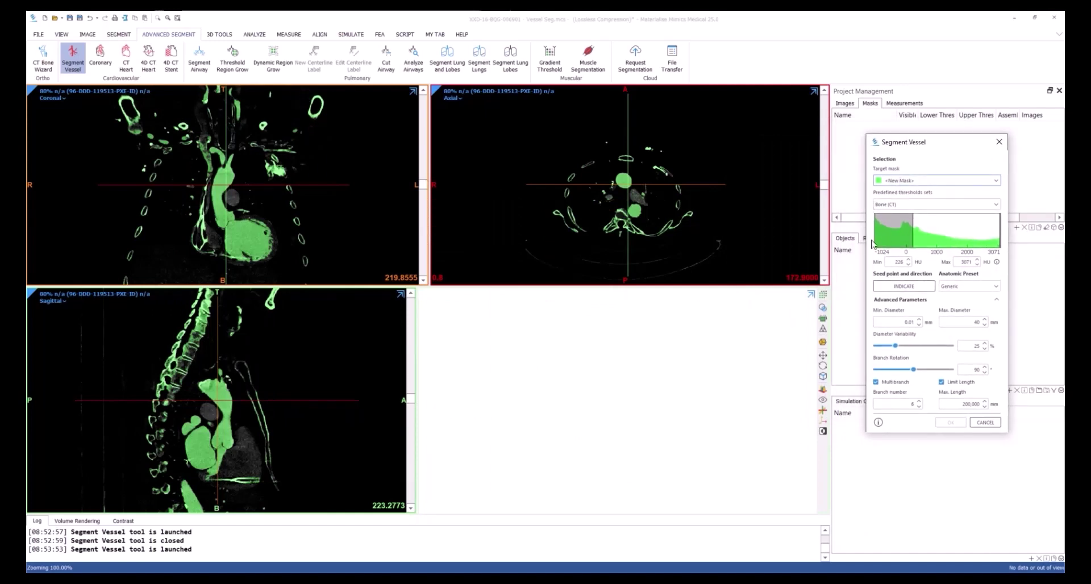
pyautogui.click(822, 294)
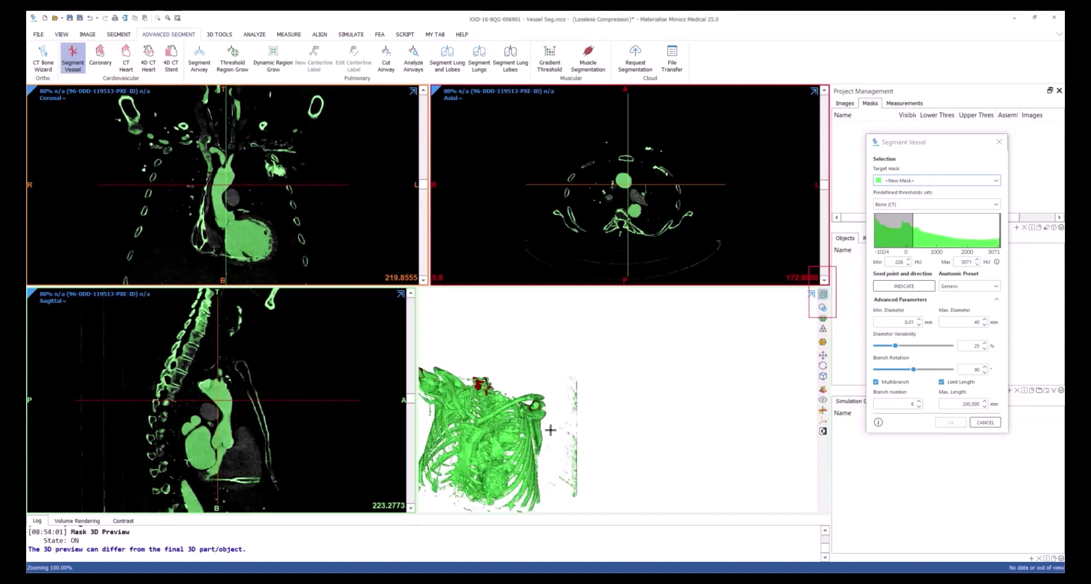
pyautogui.scroll(2, 589, 413)
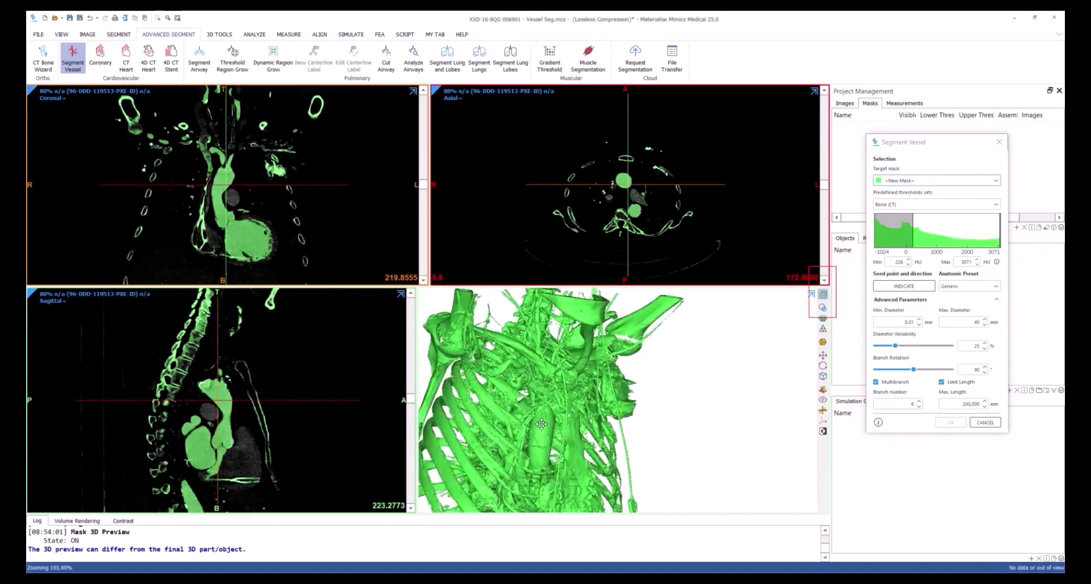
pyautogui.scroll(1, 568, 409)
pyautogui.scroll(1, 545, 404)
pyautogui.scroll(1, 523, 401)
pyautogui.moveTo(522, 401)
pyautogui.mouseDown(button='right')
pyautogui.moveTo(633, 377)
pyautogui.moveTo(526, 408)
pyautogui.moveTo(627, 392)
pyautogui.mouseUp(button='right')
pyautogui.scroll(-1, 617, 389)
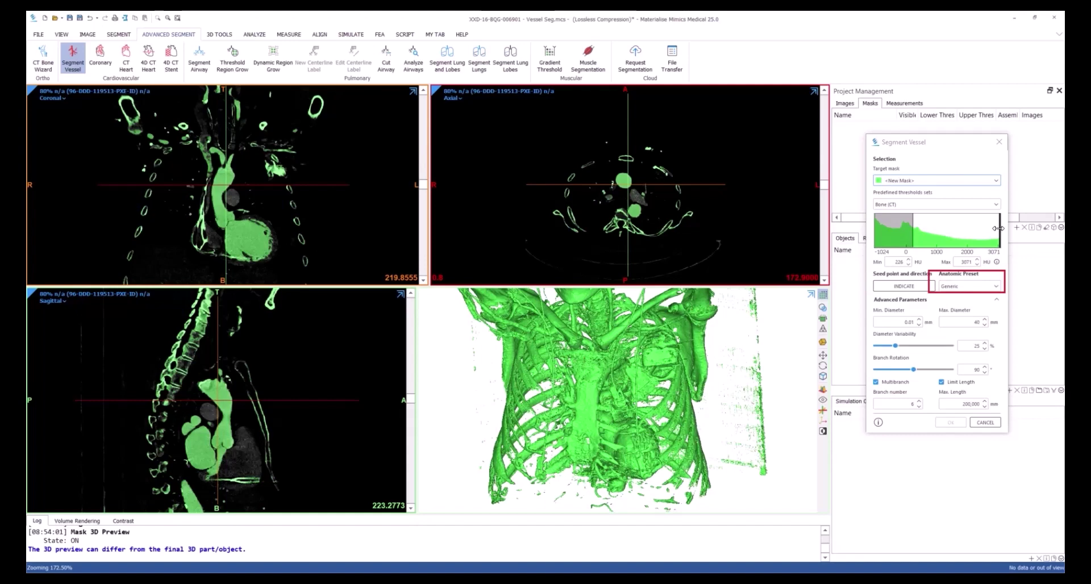
# Set the vessel threshold to about 223–676 HU using the Max and Min histogram handles
pyautogui.moveTo(998, 228); pyautogui.dragTo(924, 232)
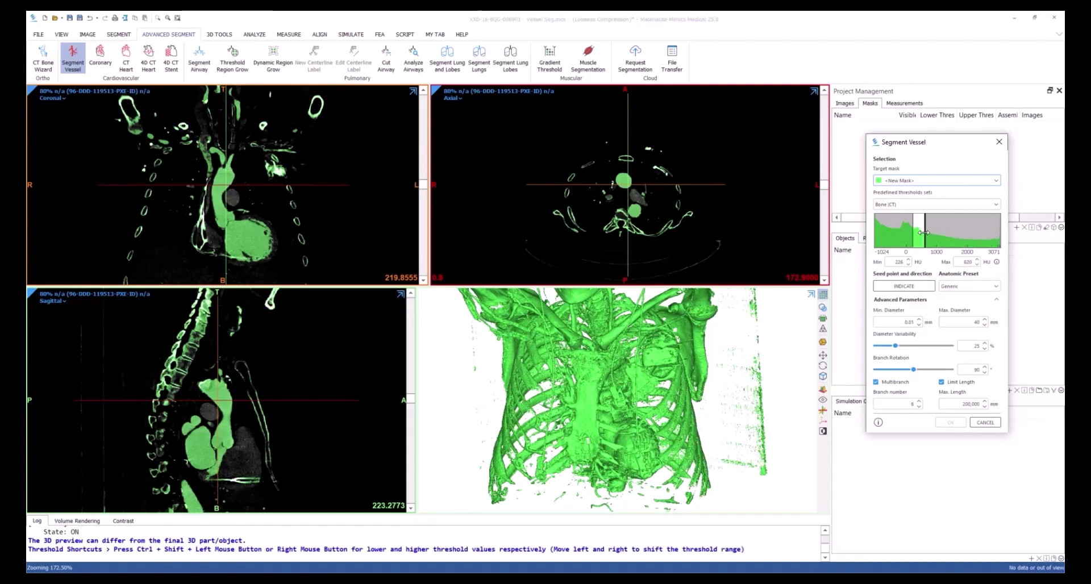
pyautogui.moveTo(924, 232); pyautogui.dragTo(925, 233)
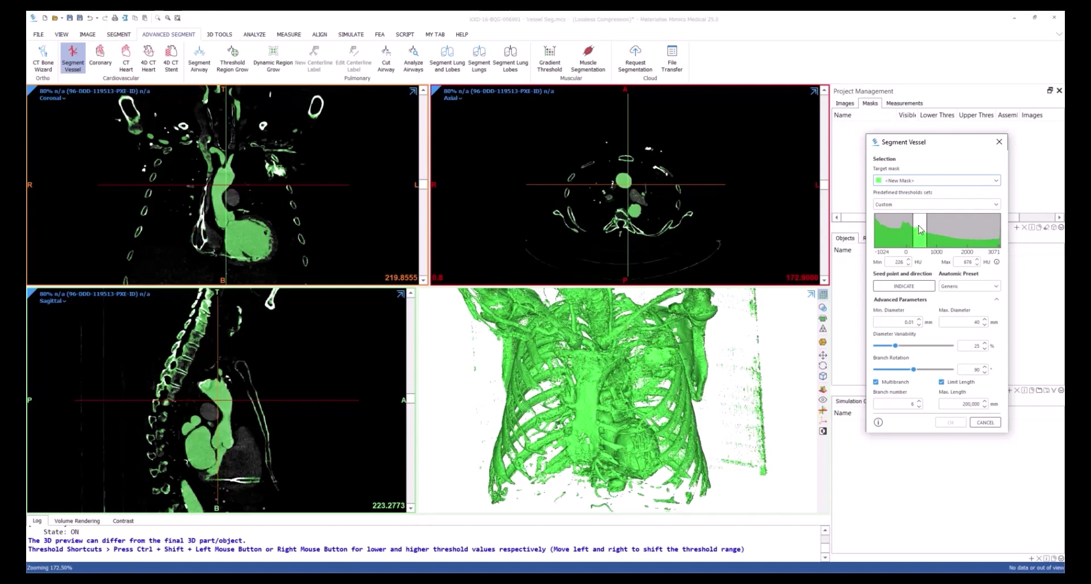
pyautogui.moveTo(915, 222); pyautogui.dragTo(914, 222)
pyautogui.moveTo(914, 222); pyautogui.dragTo(914, 222)
pyautogui.moveTo(961, 146); pyautogui.dragTo(959, 135)
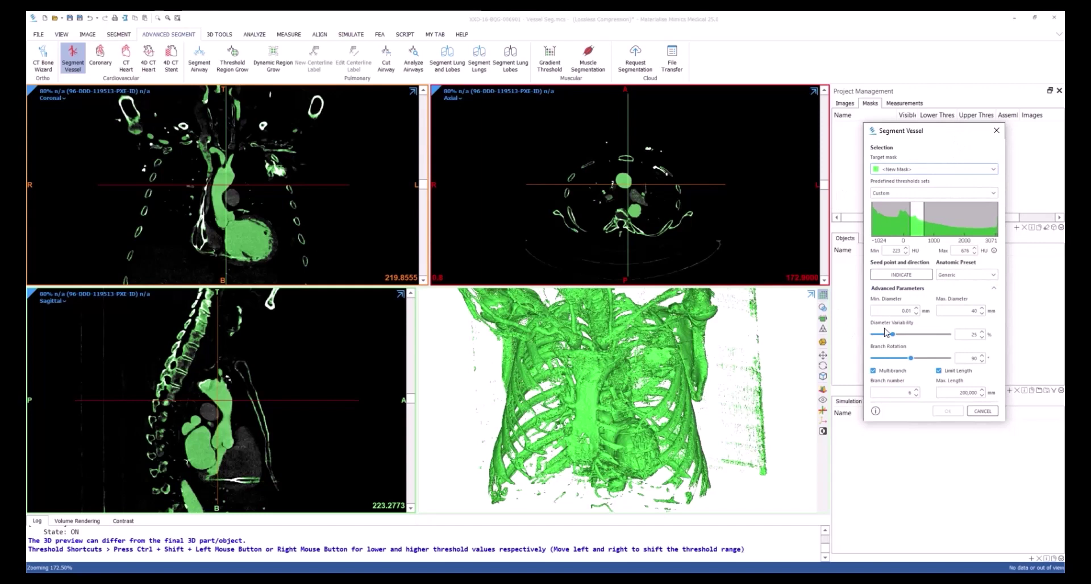
# Place a seed point and flow direction on the aorta in the axial view and confirm
pyautogui.click(908, 275)
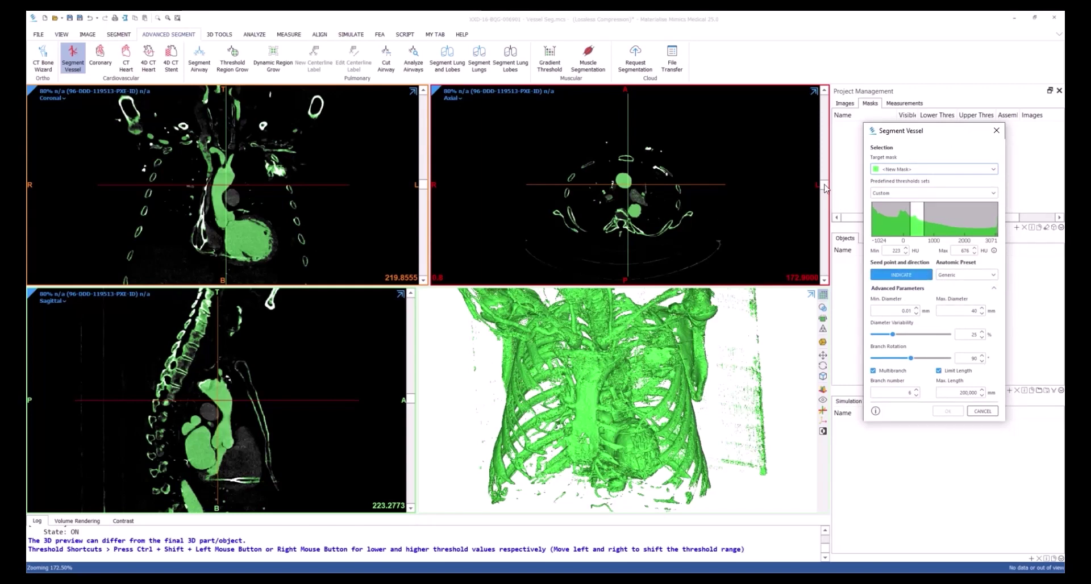
pyautogui.moveTo(824, 185); pyautogui.dragTo(828, 287)
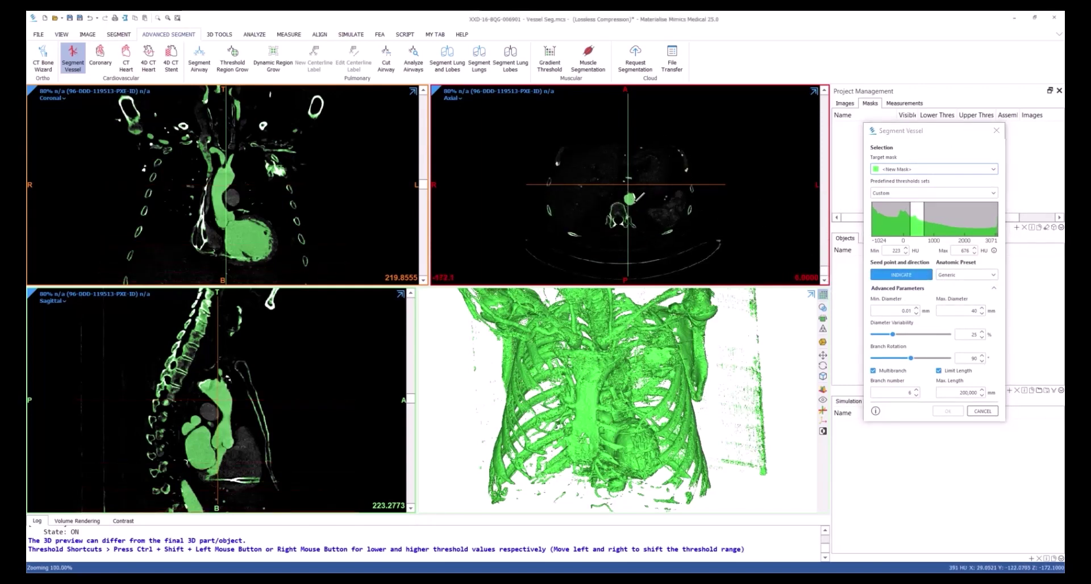
pyautogui.scroll(-3, 636, 193)
pyautogui.moveTo(630, 198)
pyautogui.mouseDown()
pyautogui.moveTo(827, 274)
pyautogui.moveTo(816, 189)
pyautogui.mouseUp()
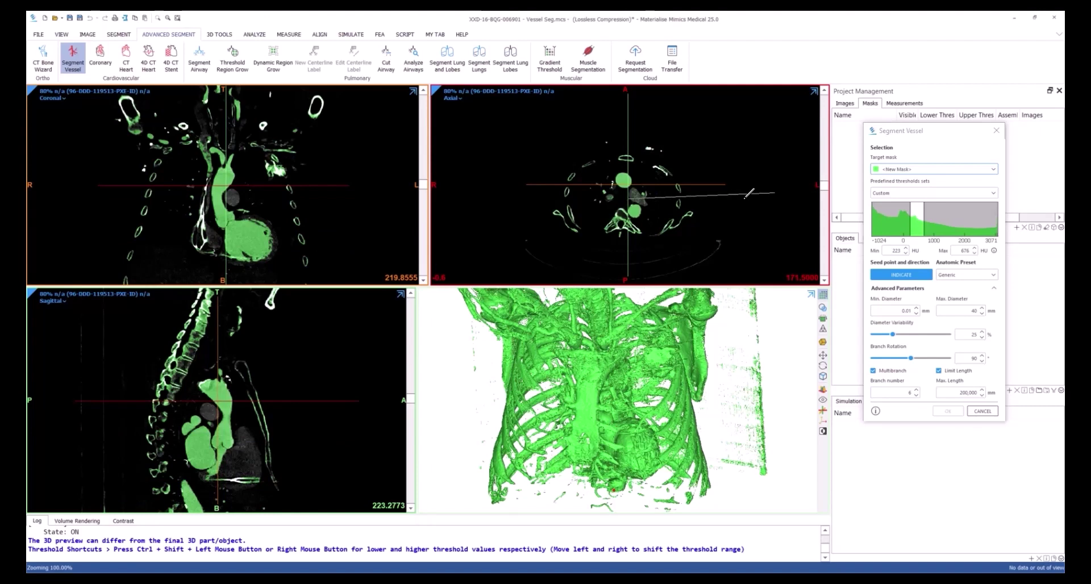
pyautogui.click(635, 211)
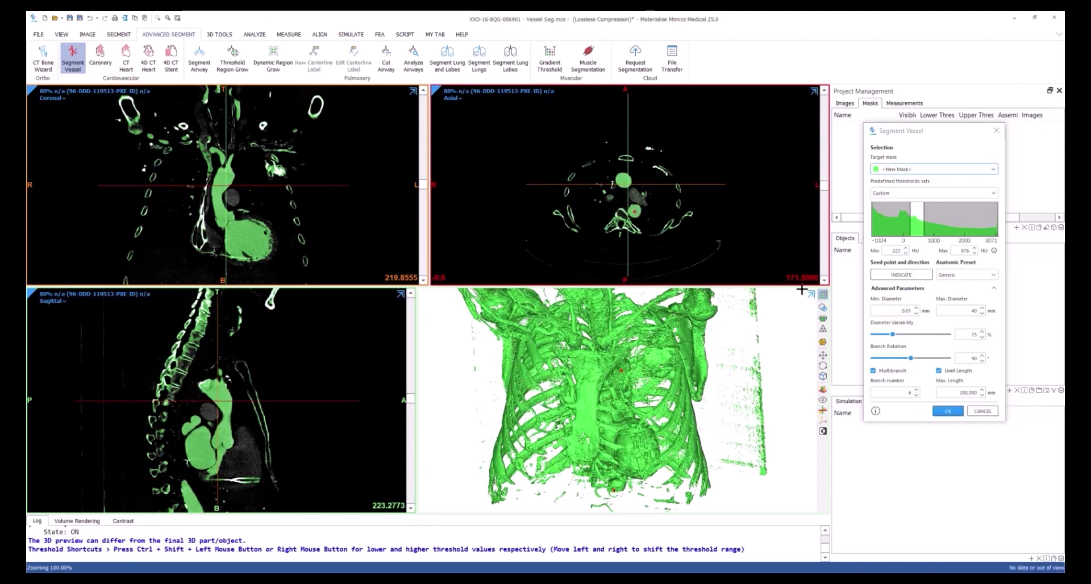
pyautogui.click(944, 410)
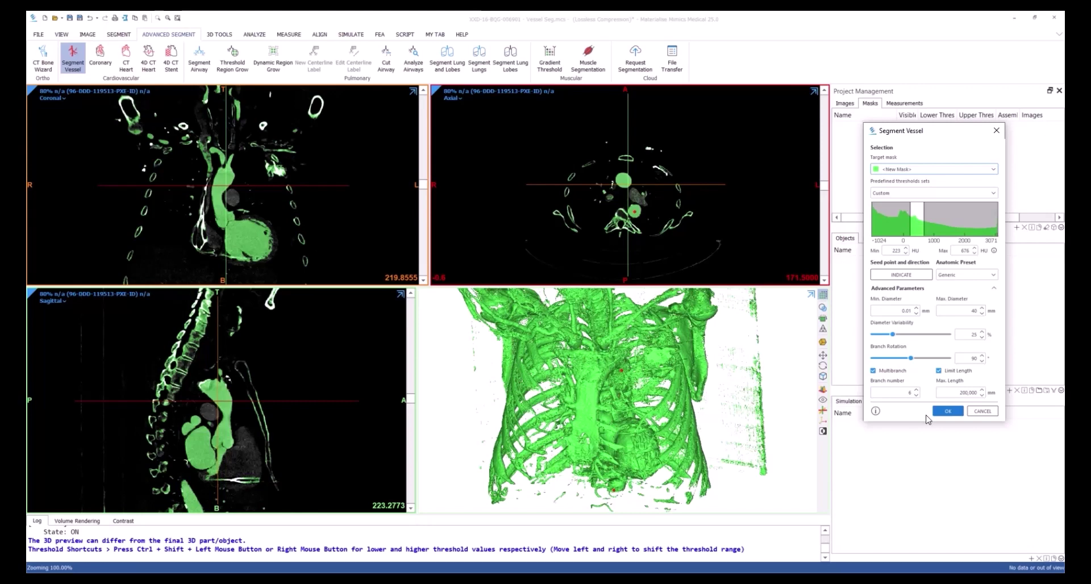
# Run the vessel calculation to produce the Green mask (223–676 HU)
pyautogui.press('Return')
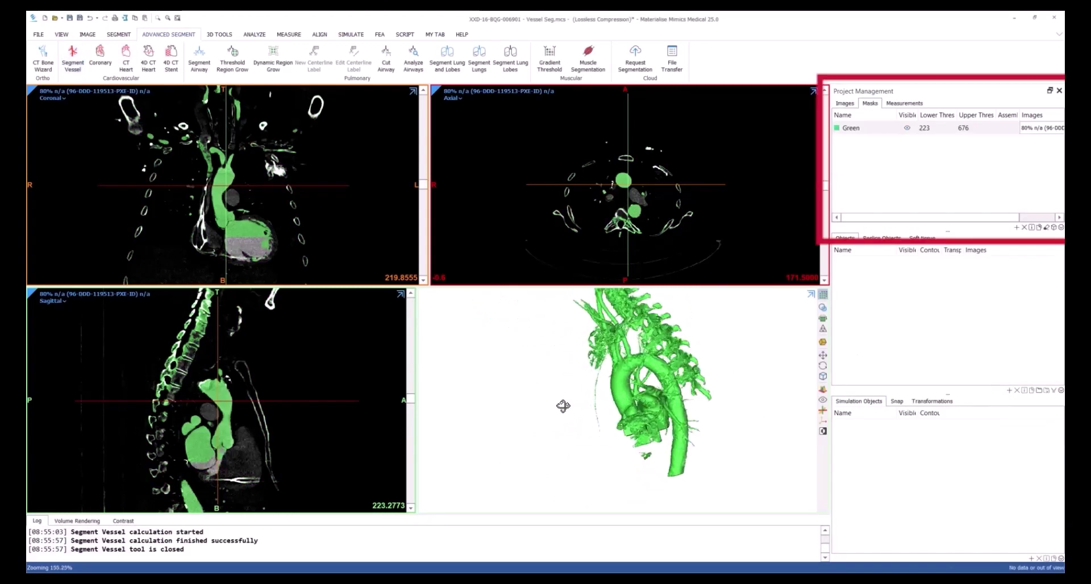
# Zoom and rotate the Green vessel model in 3D to inspect attached spine and rib fragments
pyautogui.scroll(5, 613, 368)
pyautogui.moveTo(619, 368)
pyautogui.mouseDown(button='right')
pyautogui.moveTo(552, 357)
pyautogui.moveTo(581, 380)
pyautogui.moveTo(605, 329)
pyautogui.moveTo(562, 322)
pyautogui.mouseUp(button='right')
pyautogui.scroll(-2, 552, 357)
pyautogui.scroll(2, 582, 380)
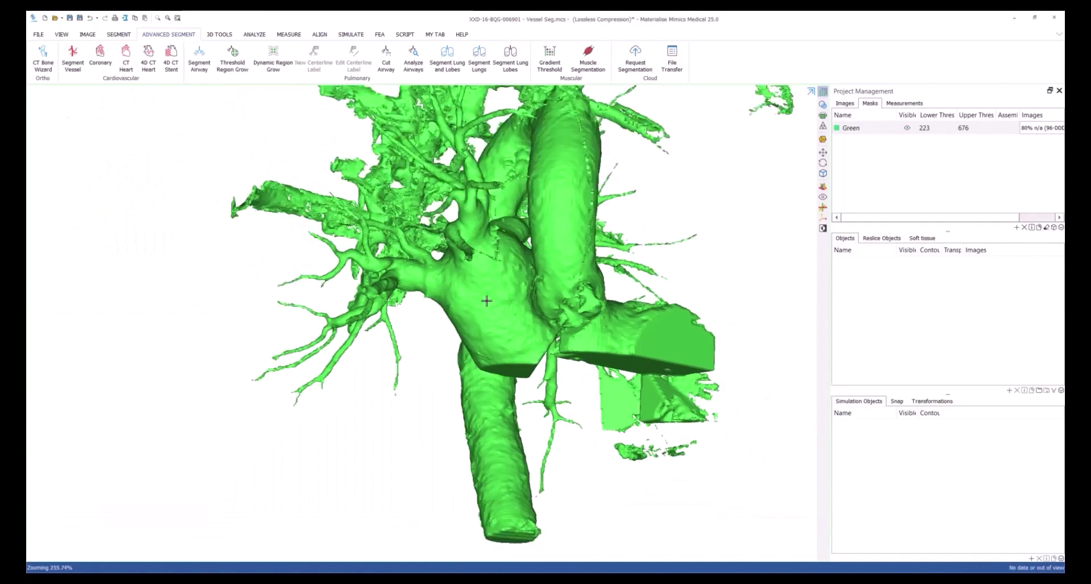
pyautogui.scroll(-4, 486, 301)
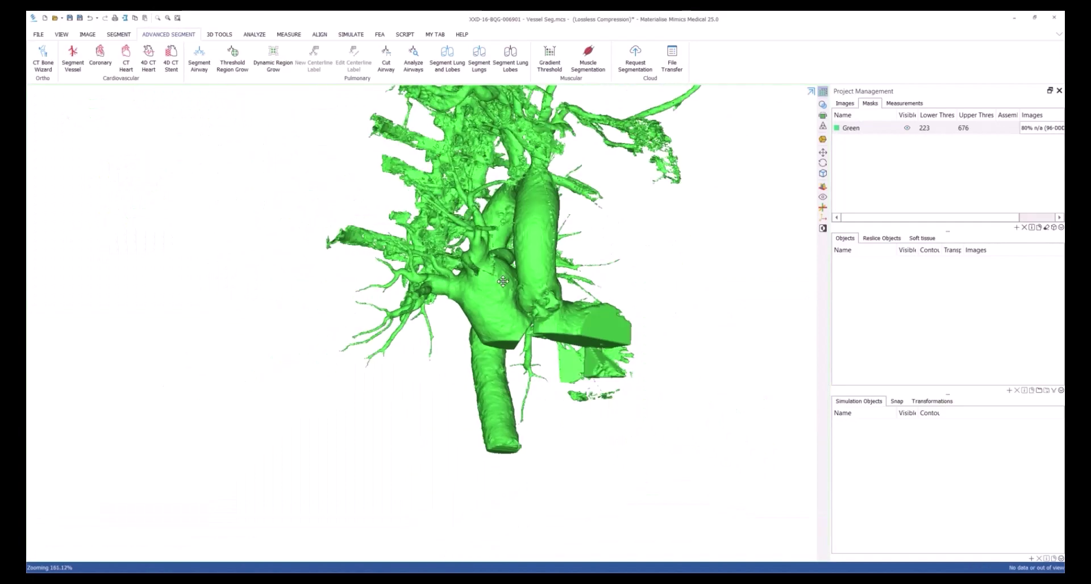
pyautogui.moveTo(486, 300); pyautogui.dragTo(381, 300, button='right')
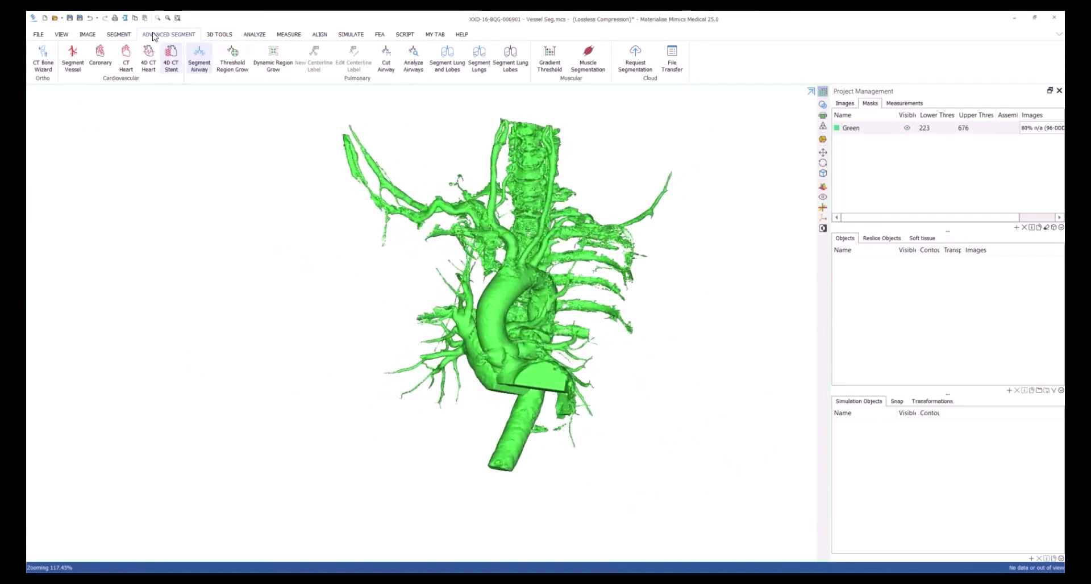
# Open Edit Masks on the Green mask in remove-with-lasso mode
pyautogui.click(119, 34)
pyautogui.click(276, 65)
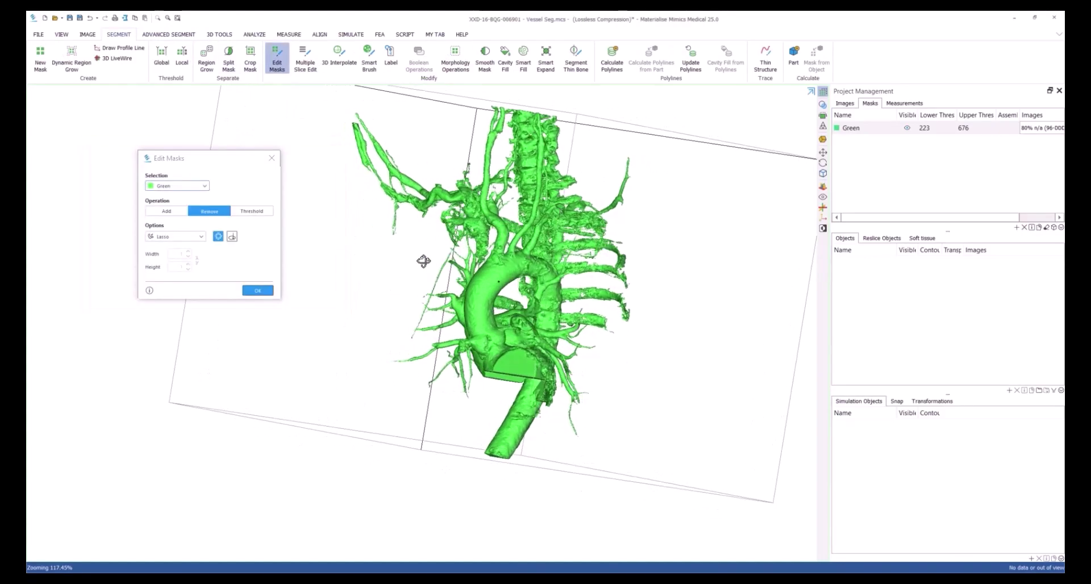
pyautogui.scroll(3, 488, 250)
pyautogui.scroll(3, 485, 239)
pyautogui.moveTo(486, 238)
pyautogui.mouseDown(button='right')
pyautogui.moveTo(388, 283)
pyautogui.moveTo(414, 274)
pyautogui.mouseUp(button='right')
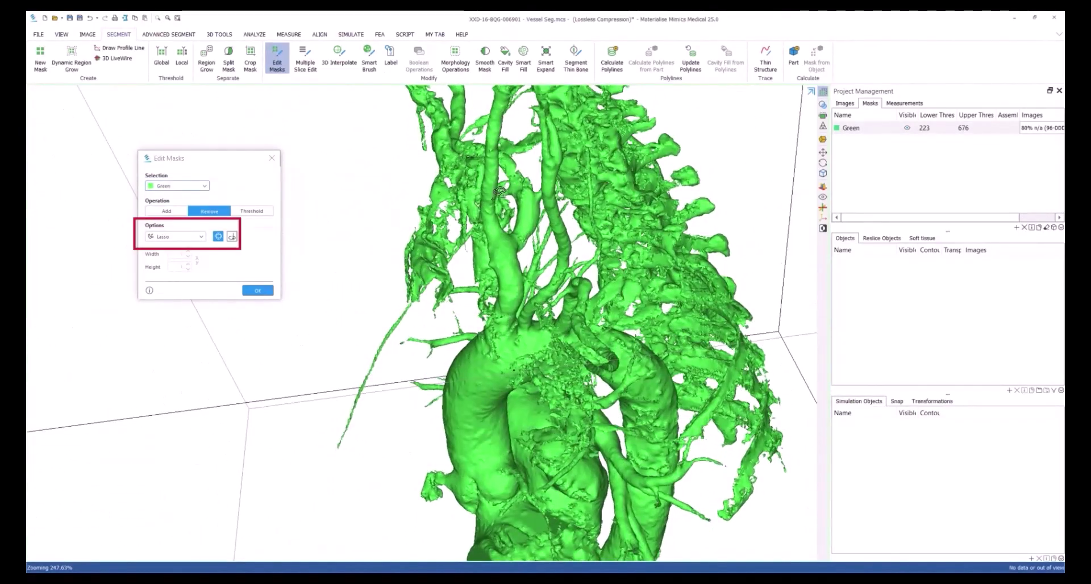
pyautogui.moveTo(414, 274)
pyautogui.mouseDown(button='right')
pyautogui.moveTo(511, 172)
pyautogui.moveTo(542, 216)
pyautogui.mouseUp(button='right')
# Bring the block beside the aortic root into view for removal
pyautogui.scroll(2, 524, 217)
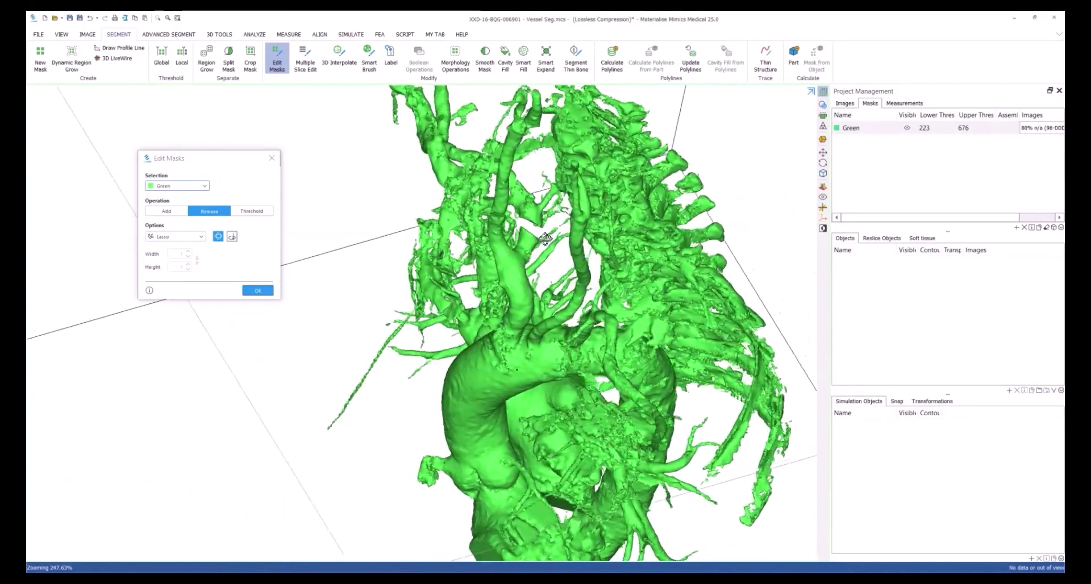
pyautogui.scroll(2, 523, 217)
pyautogui.scroll(2, 568, 159)
pyautogui.scroll(2, 603, 99)
pyautogui.scroll(-3, 602, 99)
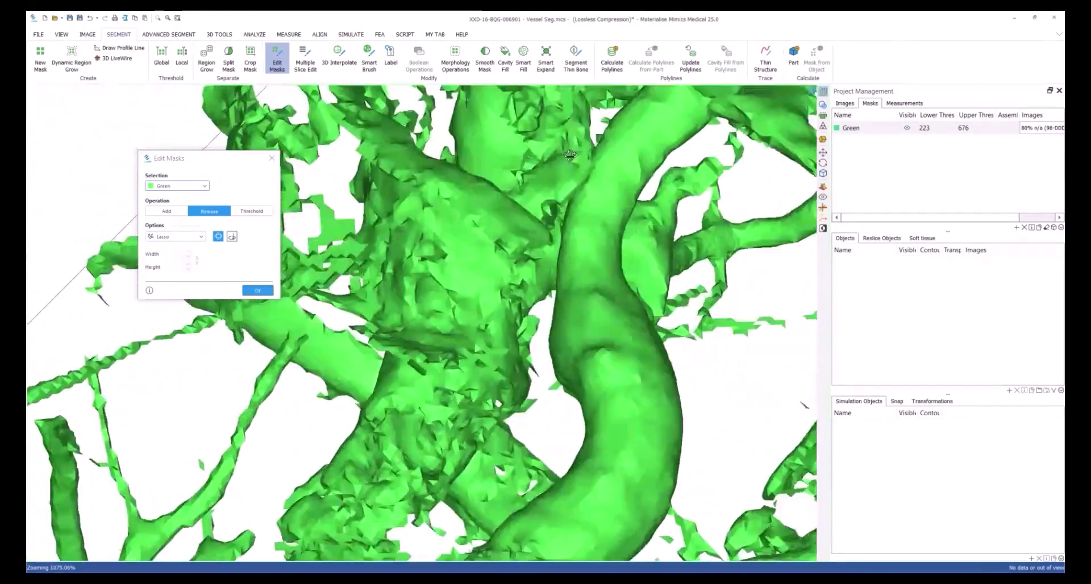
pyautogui.scroll(-3, 568, 108)
pyautogui.scroll(-2, 529, 114)
pyautogui.scroll(2, 491, 119)
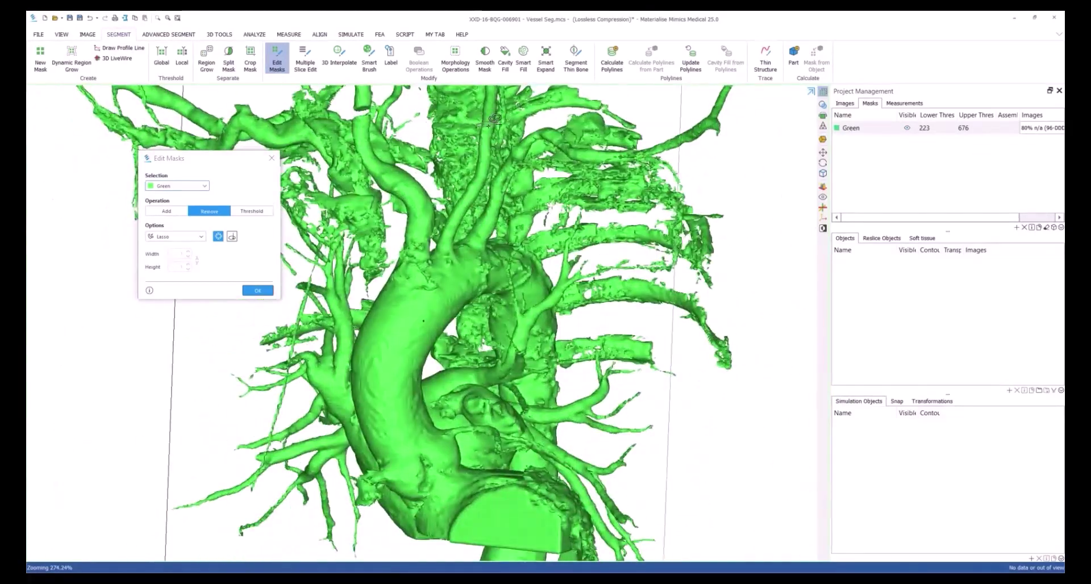
pyautogui.moveTo(494, 118); pyautogui.dragTo(489, 138, button='right')
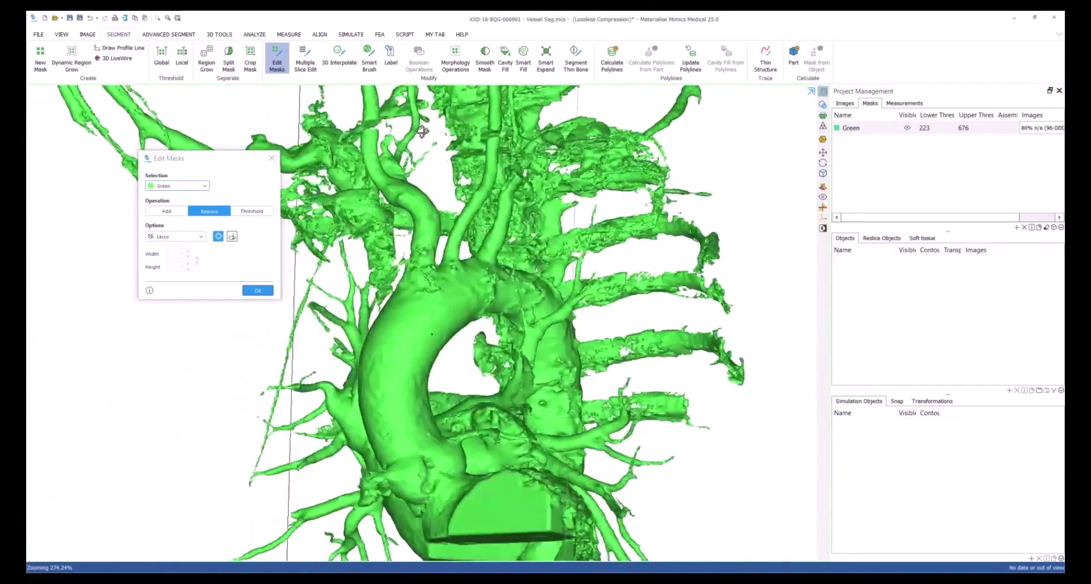
pyautogui.scroll(1, 488, 145)
pyautogui.scroll(2, 477, 156)
pyautogui.scroll(1, 467, 170)
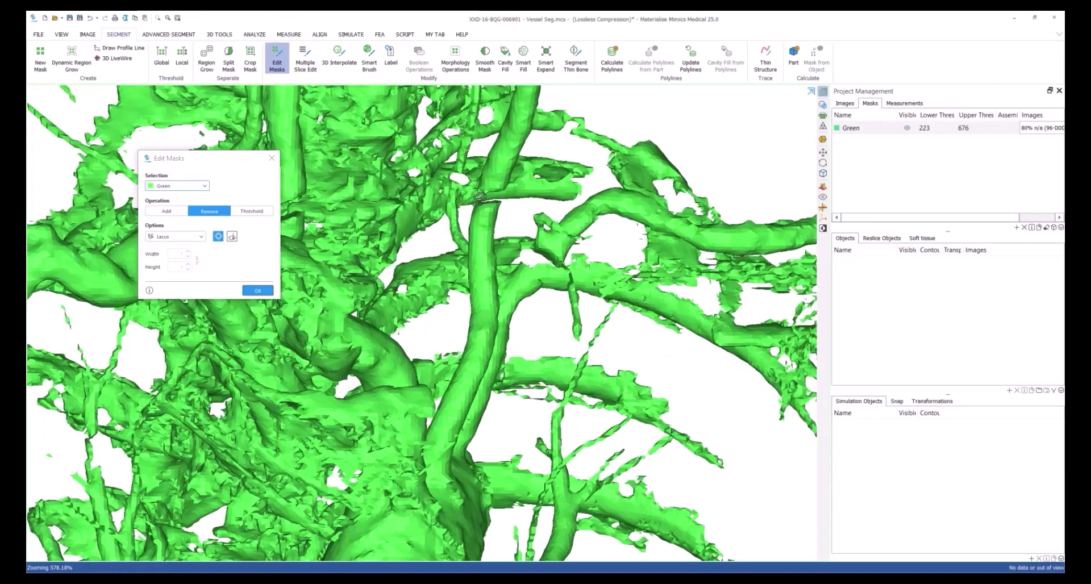
pyautogui.scroll(-2, 471, 199)
pyautogui.scroll(-2, 480, 256)
pyautogui.scroll(4, 487, 321)
pyautogui.scroll(-2, 487, 322)
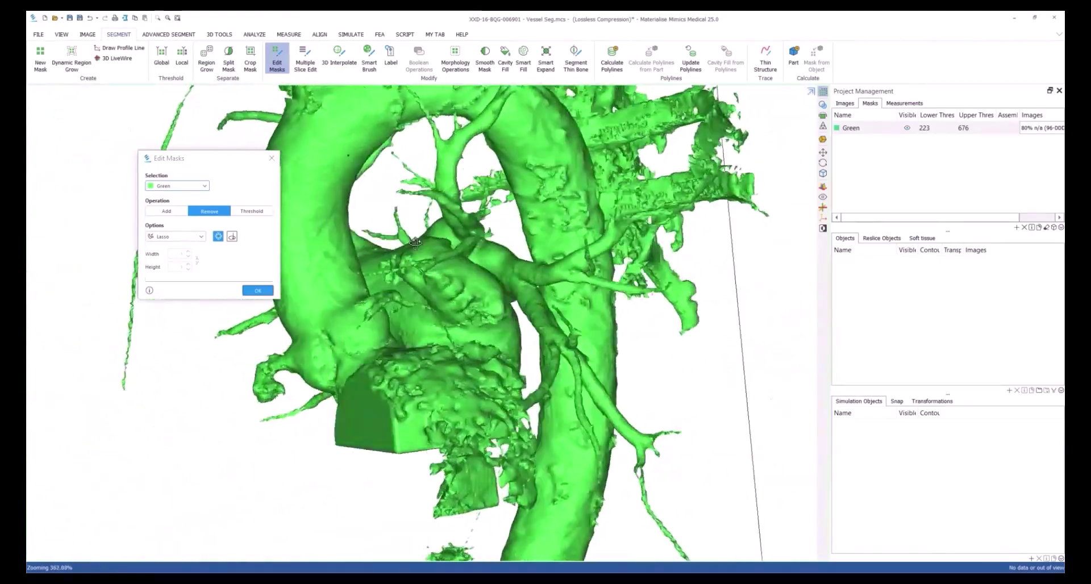
pyautogui.moveTo(487, 321)
pyautogui.mouseDown(button='right')
pyautogui.moveTo(624, 241)
pyautogui.moveTo(723, 224)
pyautogui.mouseUp(button='right')
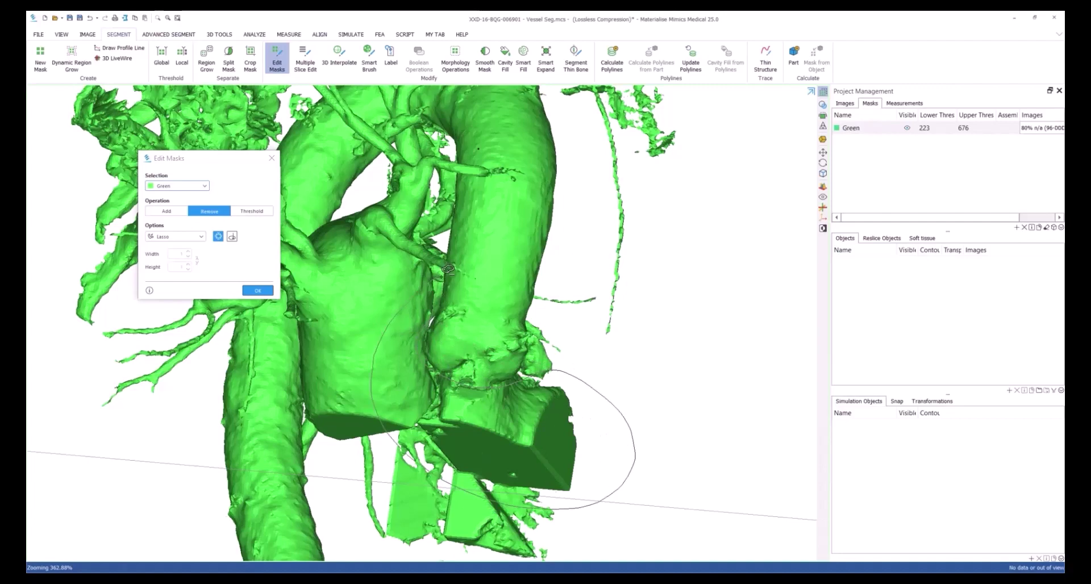
pyautogui.moveTo(448, 269); pyautogui.dragTo(425, 232, button='right')
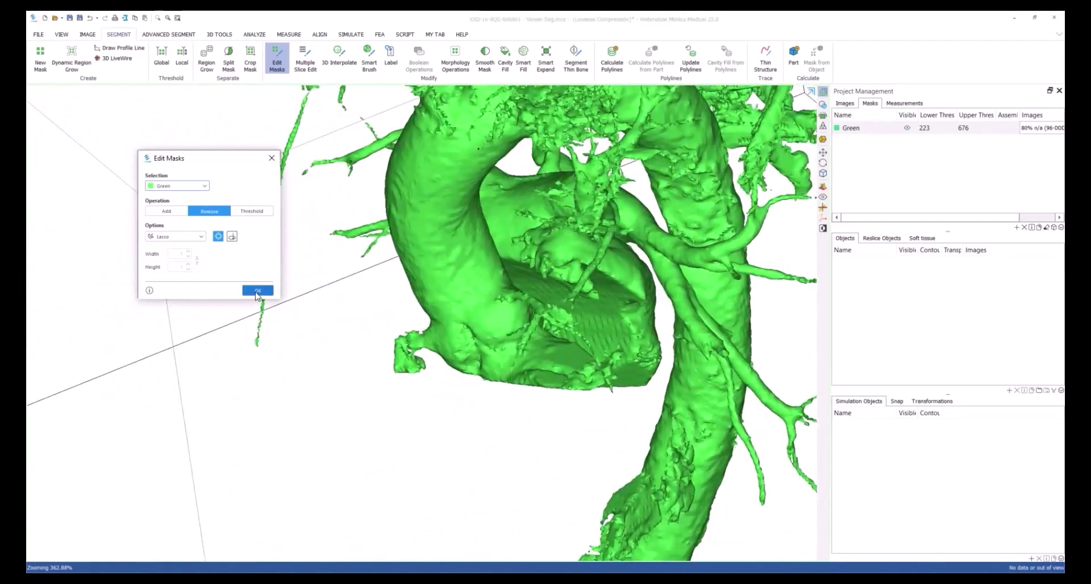
# Apply the mask edits, then region-grow on the Green mask keeping only the aorta-connected part
pyautogui.click(258, 290)
pyautogui.click(206, 56)
pyautogui.click(351, 196)
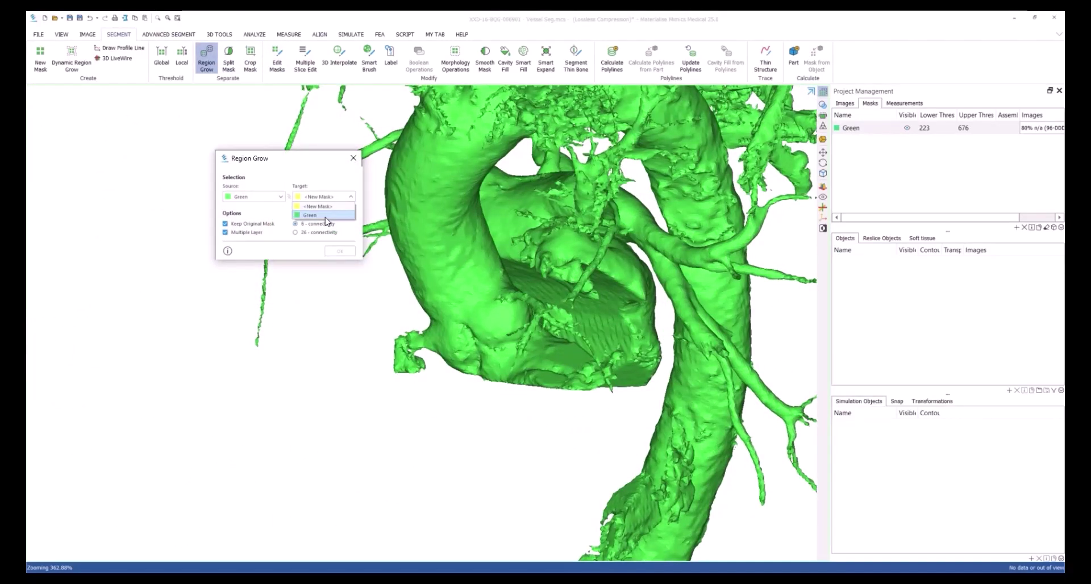
pyautogui.click(318, 217)
pyautogui.click(410, 183)
pyautogui.scroll(-3, 411, 183)
pyautogui.scroll(-3, 431, 215)
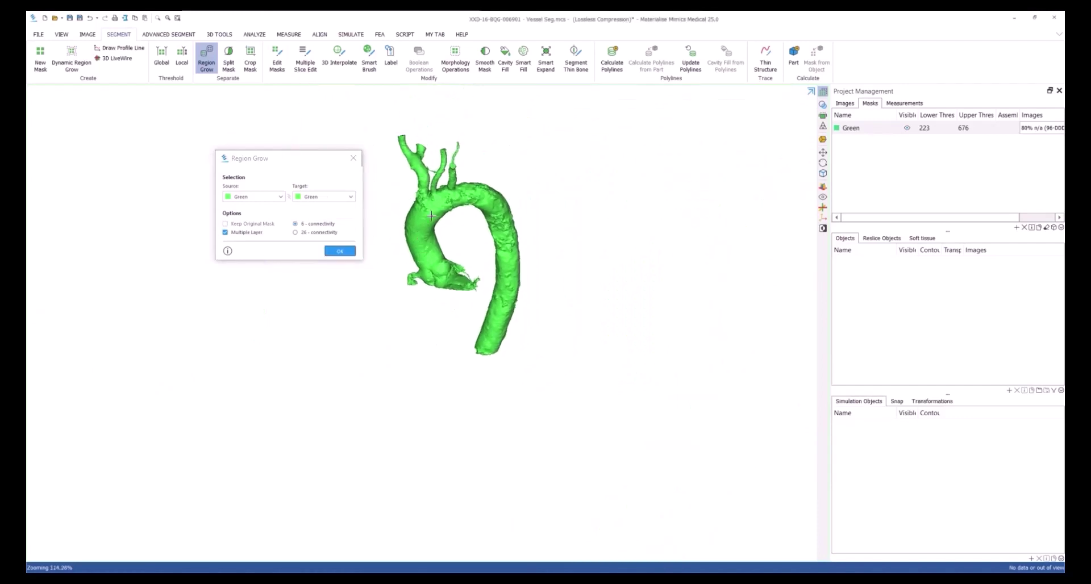
pyautogui.click(339, 252)
# Zoom and orbit close around the aortic root and its branching vessels
pyautogui.scroll(2, 332, 178)
pyautogui.scroll(3, 332, 179)
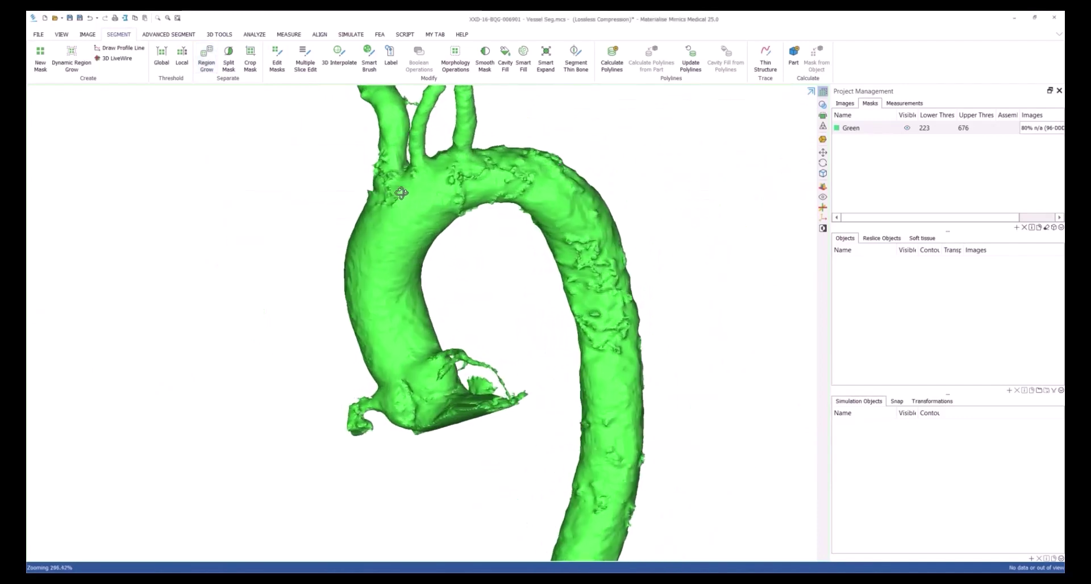
pyautogui.scroll(2, 333, 179)
pyautogui.moveTo(333, 179); pyautogui.dragTo(541, 170, button='right')
pyautogui.scroll(2, 489, 360)
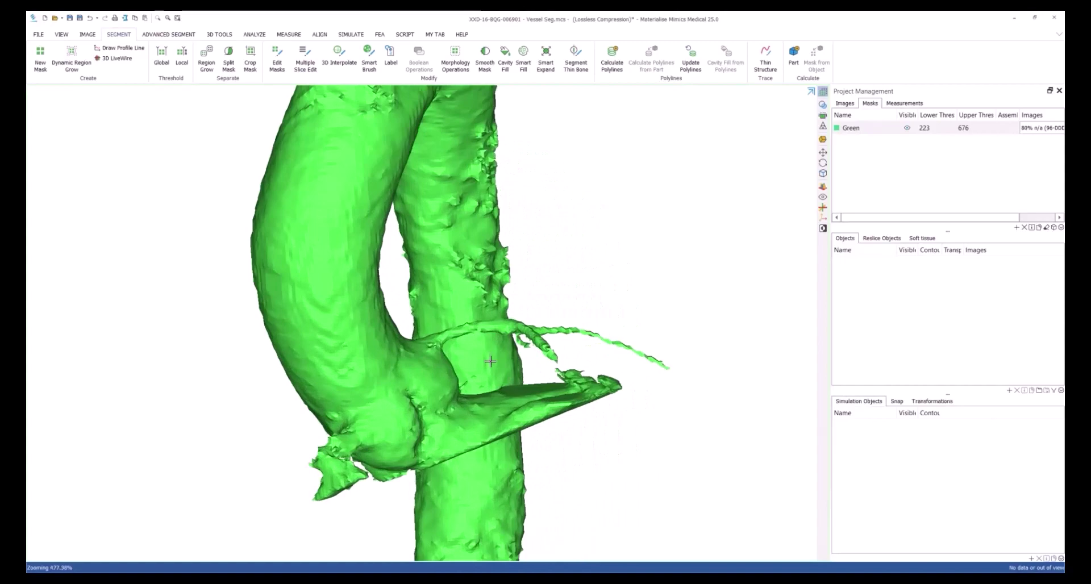
pyautogui.scroll(2, 540, 265)
pyautogui.moveTo(540, 265); pyautogui.dragTo(706, 227, button='right')
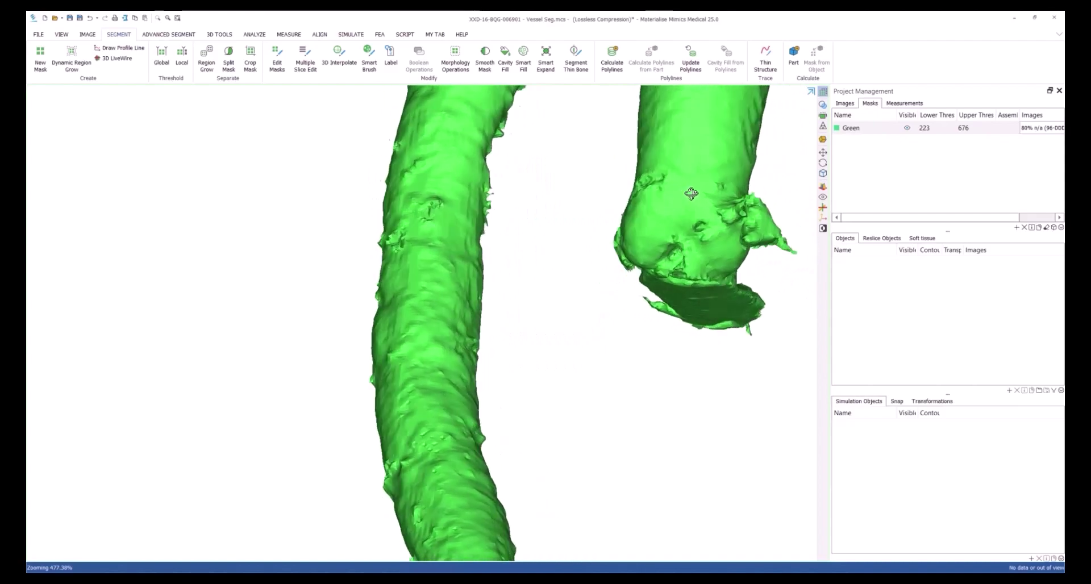
pyautogui.moveTo(706, 227)
pyautogui.mouseDown(button='right')
pyautogui.moveTo(492, 213)
pyautogui.moveTo(448, 254)
pyautogui.moveTo(488, 221)
pyautogui.mouseUp(button='right')
# Lasso-remove the stray tissue near the aortic root from the mask
pyautogui.hotkey('ctrl', 'e')
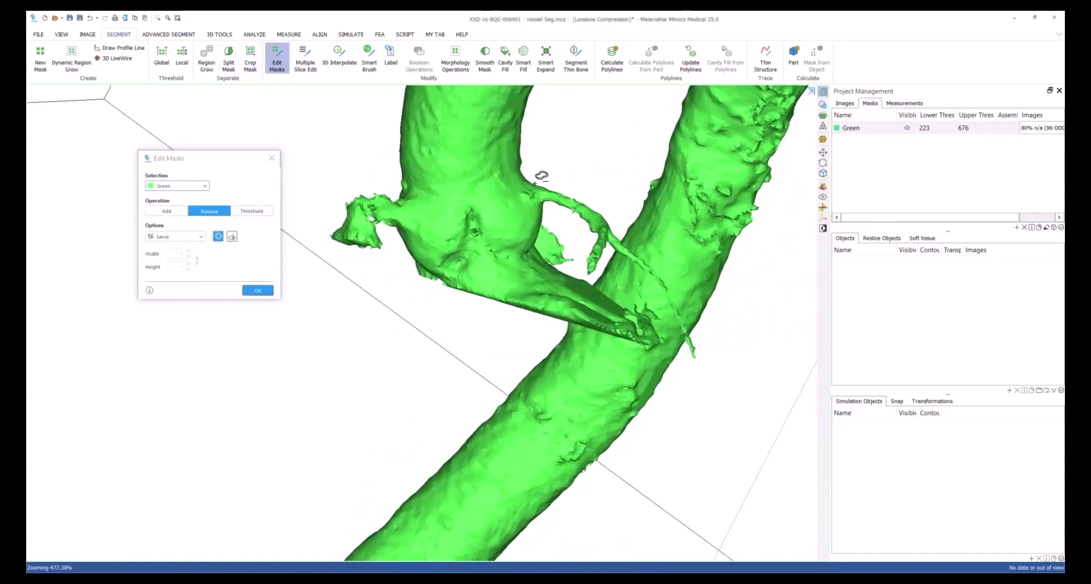
pyautogui.moveTo(572, 179); pyautogui.dragTo(480, 284, button='right')
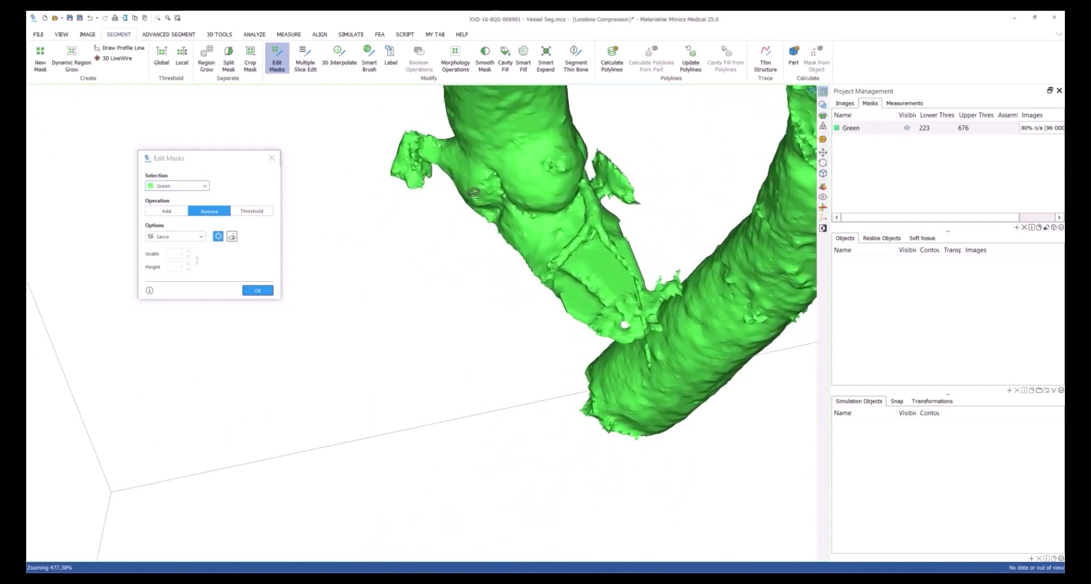
pyautogui.moveTo(574, 185); pyautogui.dragTo(497, 277)
pyautogui.moveTo(498, 277); pyautogui.dragTo(669, 232, button='right')
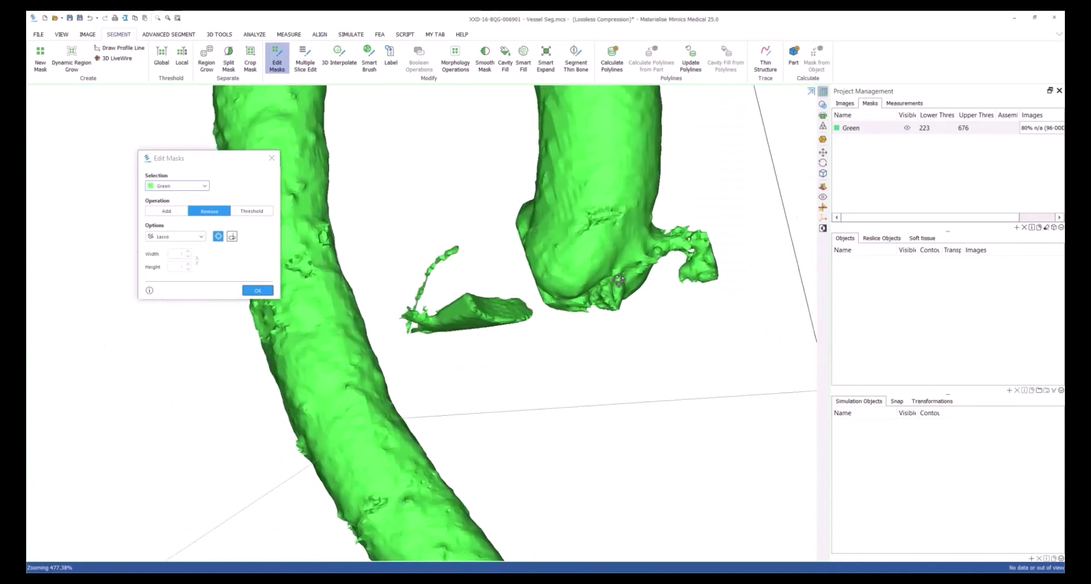
# Review the cleaned aorta in 3D and restore the slice views alongside it
pyautogui.moveTo(689, 190); pyautogui.dragTo(652, 228, button='right')
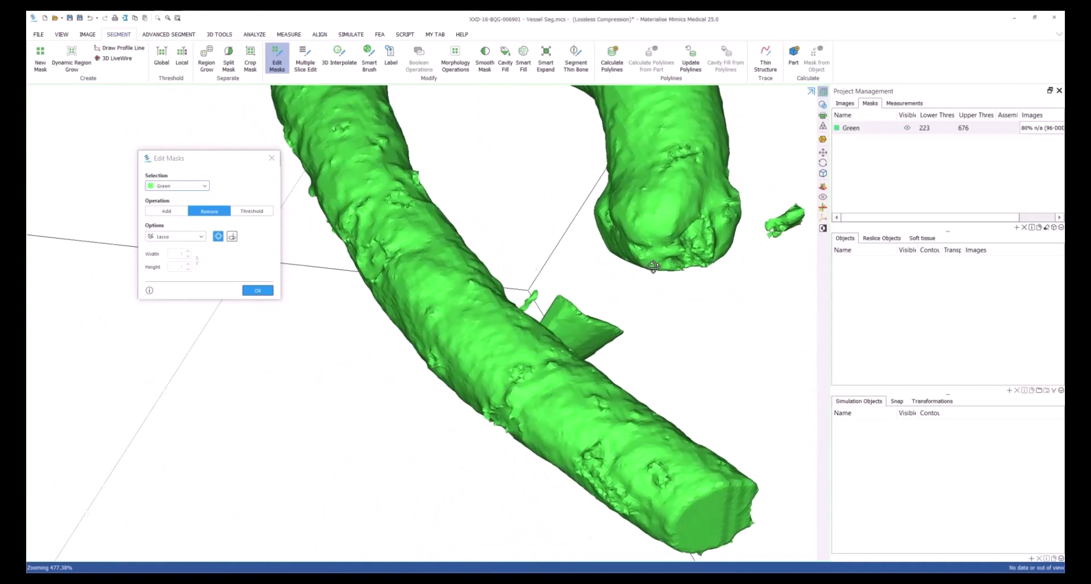
pyautogui.scroll(-3, 567, 249)
pyautogui.scroll(-5, 567, 248)
pyautogui.moveTo(567, 249)
pyautogui.mouseDown(button='right')
pyautogui.moveTo(316, 136)
pyautogui.moveTo(258, 301)
pyautogui.mouseUp(button='right')
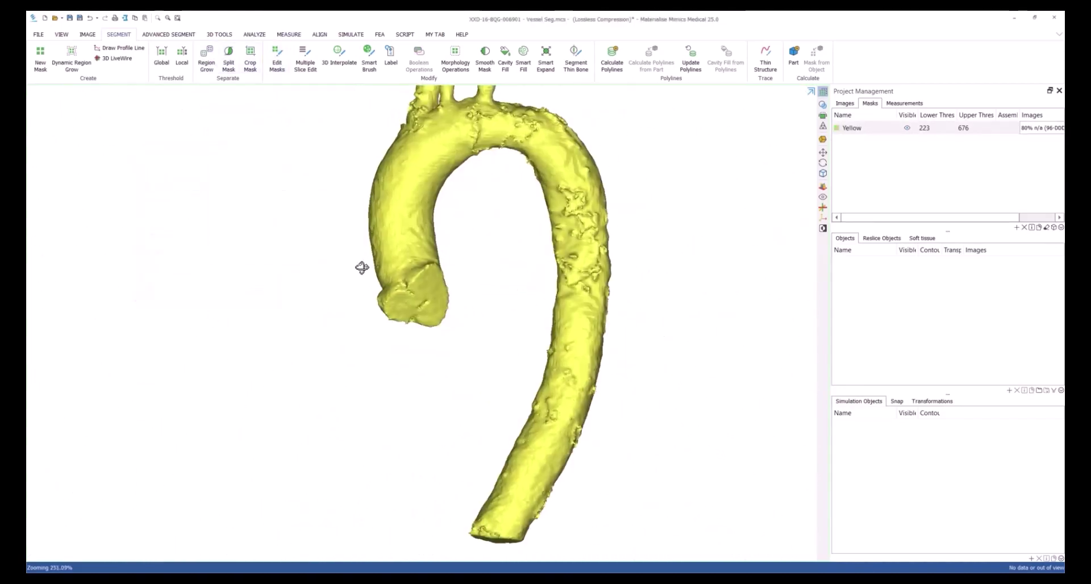
pyautogui.moveTo(460, 282)
pyautogui.mouseDown(button='right')
pyautogui.moveTo(650, 275)
pyautogui.moveTo(547, 294)
pyautogui.mouseUp(button='right')
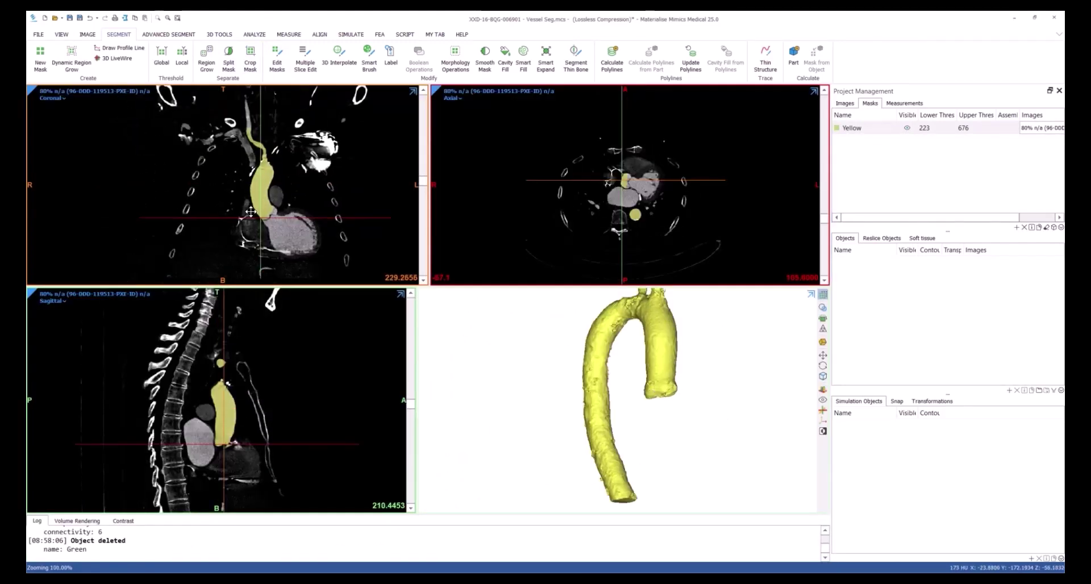
# Zoom the coronal view onto the aortic root and step to slice 210.4
pyautogui.keyDown('ctrl'); pyautogui.scroll(3, 250, 195); pyautogui.keyUp('ctrl')
pyautogui.keyDown('ctrl'); pyautogui.scroll(2, 251, 195); pyautogui.keyUp('ctrl')
pyautogui.keyDown('ctrl'); pyautogui.scroll(1, 207, 221); pyautogui.keyUp('ctrl')
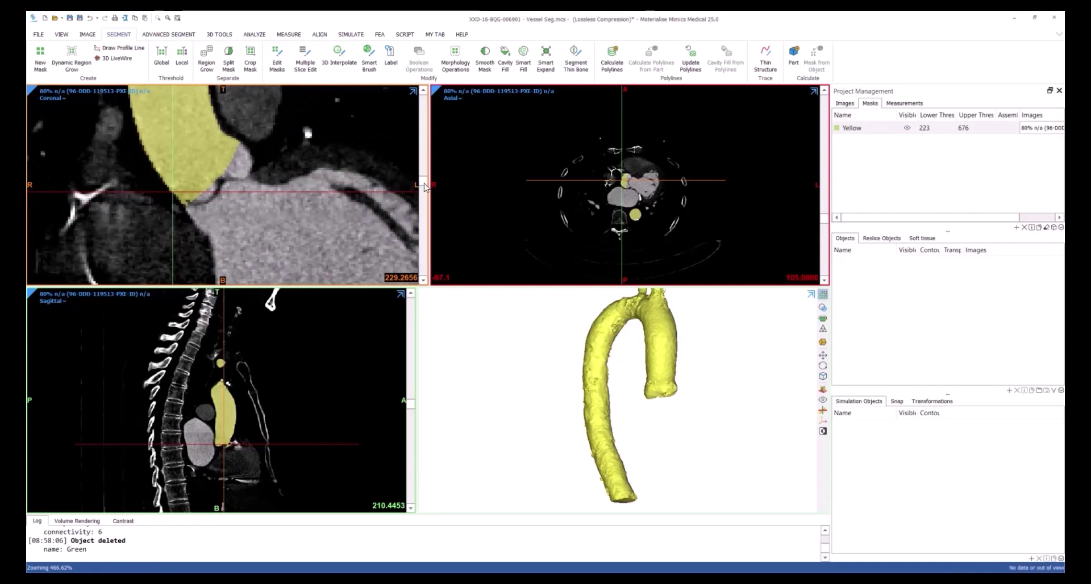
pyautogui.moveTo(425, 188); pyautogui.dragTo(427, 194)
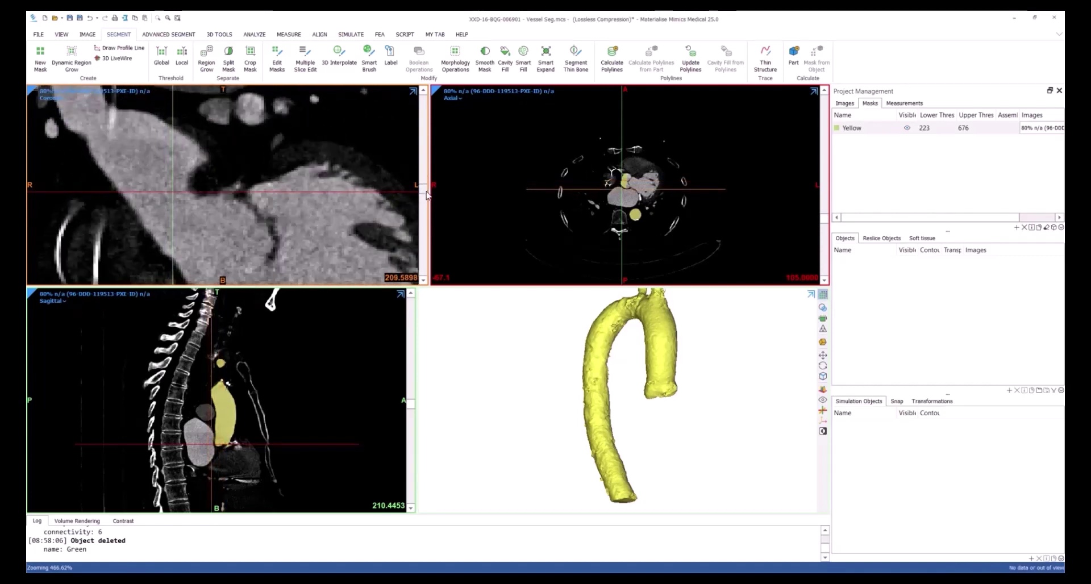
pyautogui.scroll(1, 427, 194)
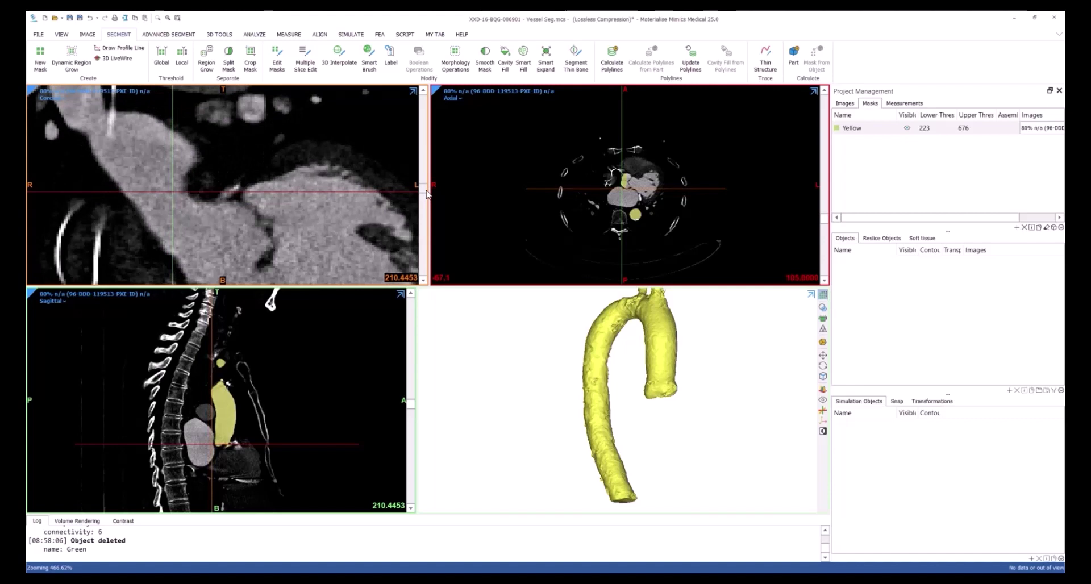
# Outline the valve region below the Yellow mask on the first coronal slices with Multiple Slice Edit
pyautogui.click(305, 57)
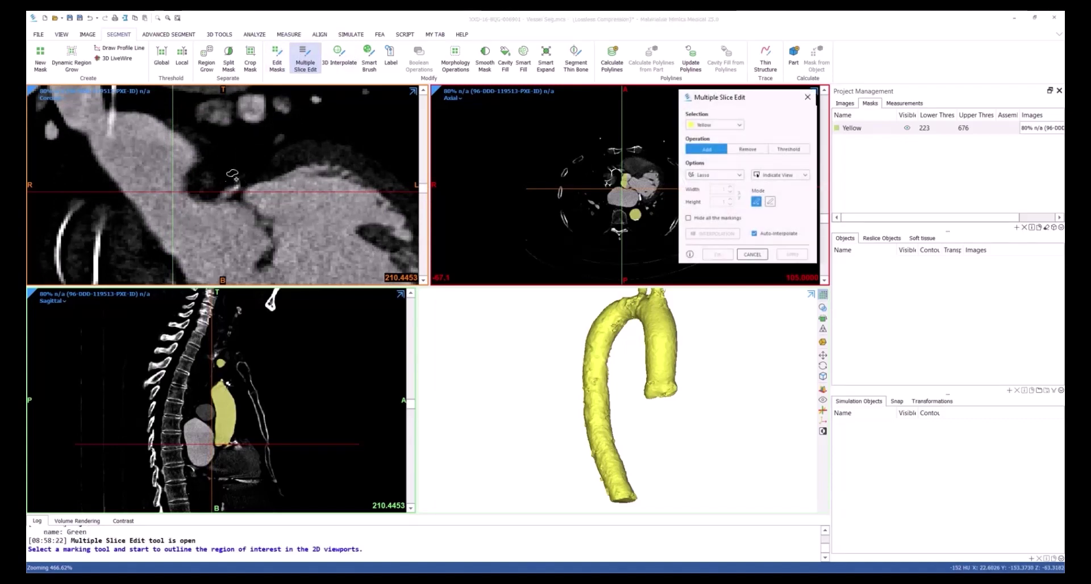
pyautogui.scroll(2, 232, 173)
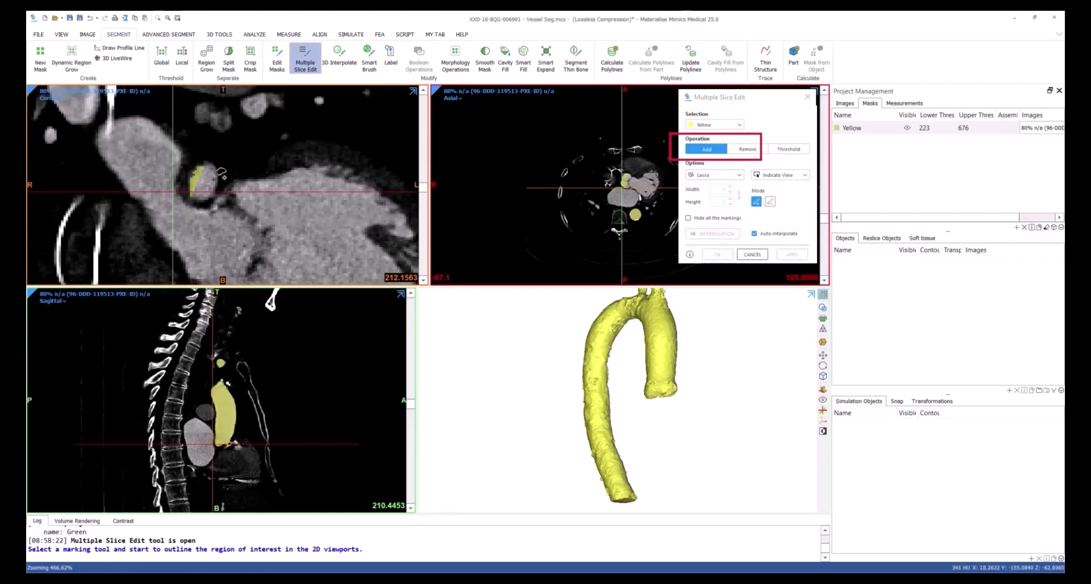
pyautogui.scroll(-1, 221, 172)
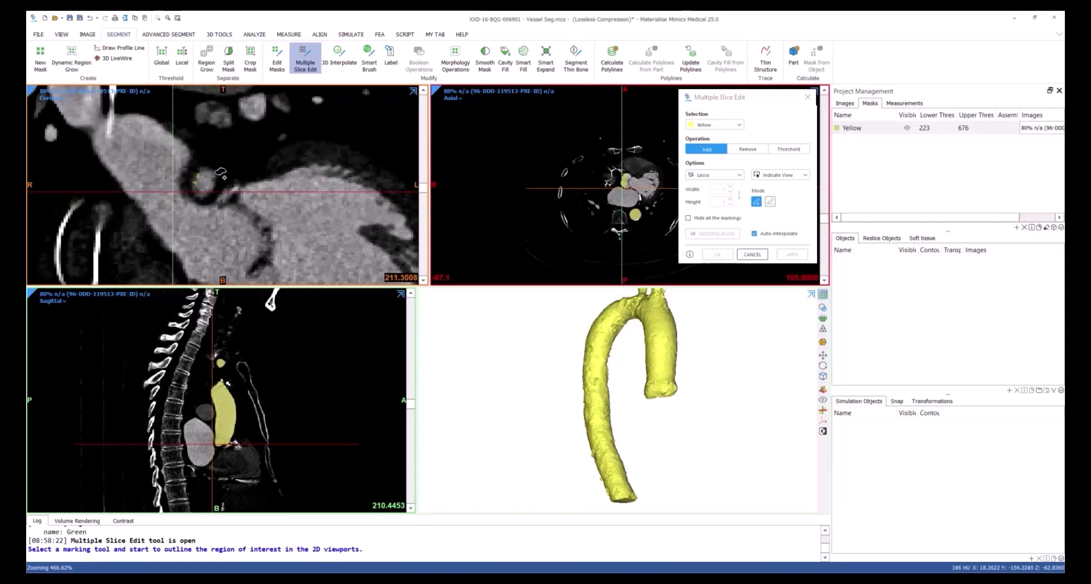
pyautogui.scroll(-1, 220, 173)
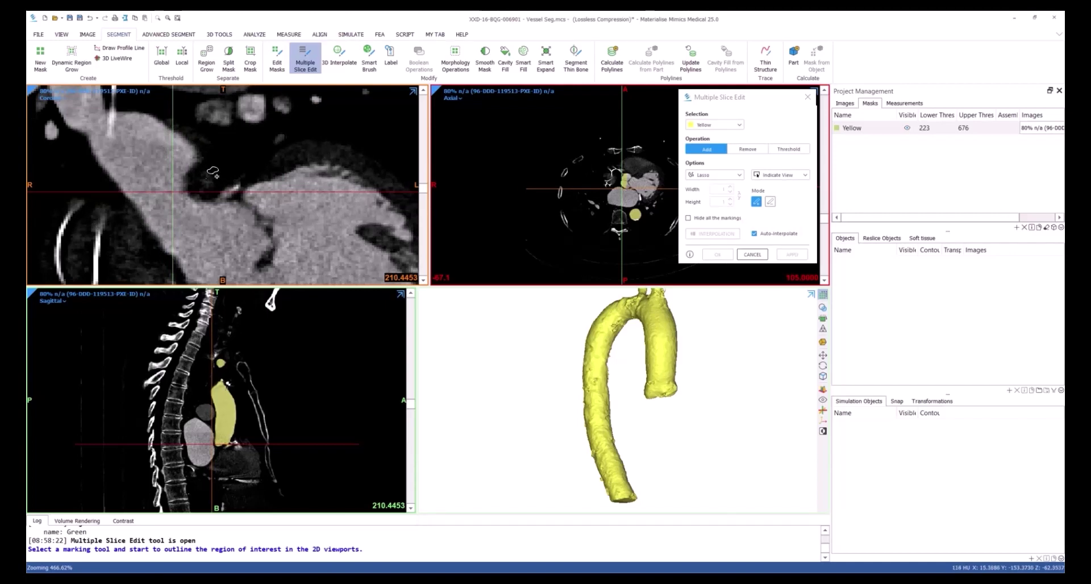
pyautogui.moveTo(212, 171); pyautogui.dragTo(198, 193)
pyautogui.scroll(3, 204, 164)
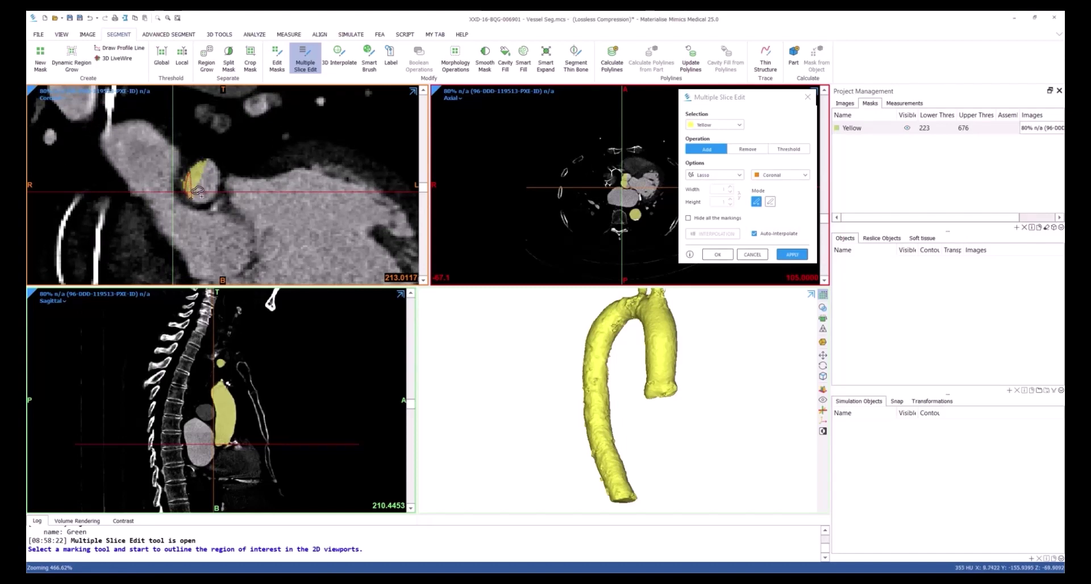
pyautogui.scroll(2, 219, 159)
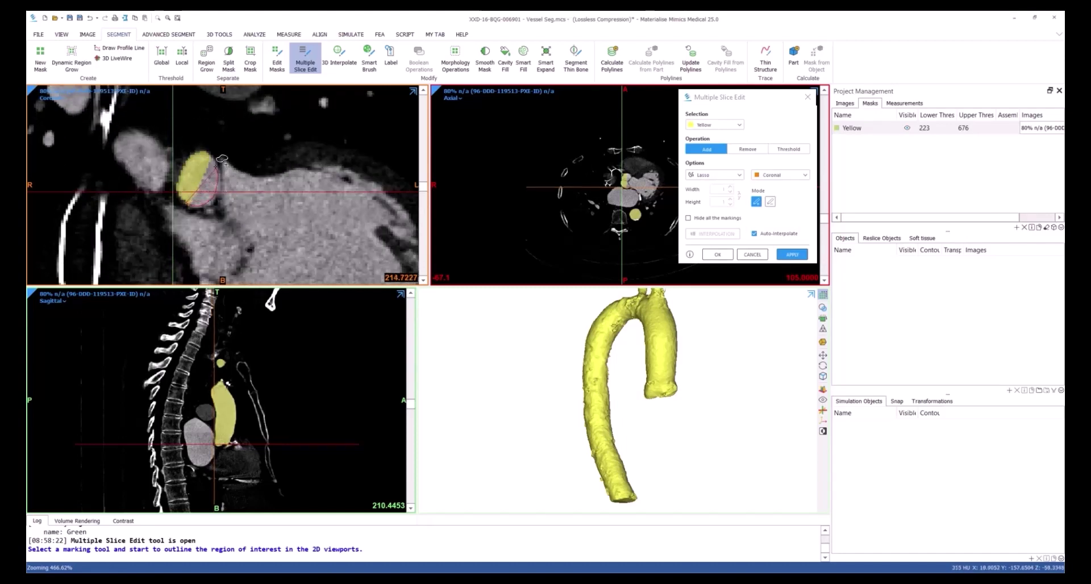
pyautogui.scroll(3, 215, 165)
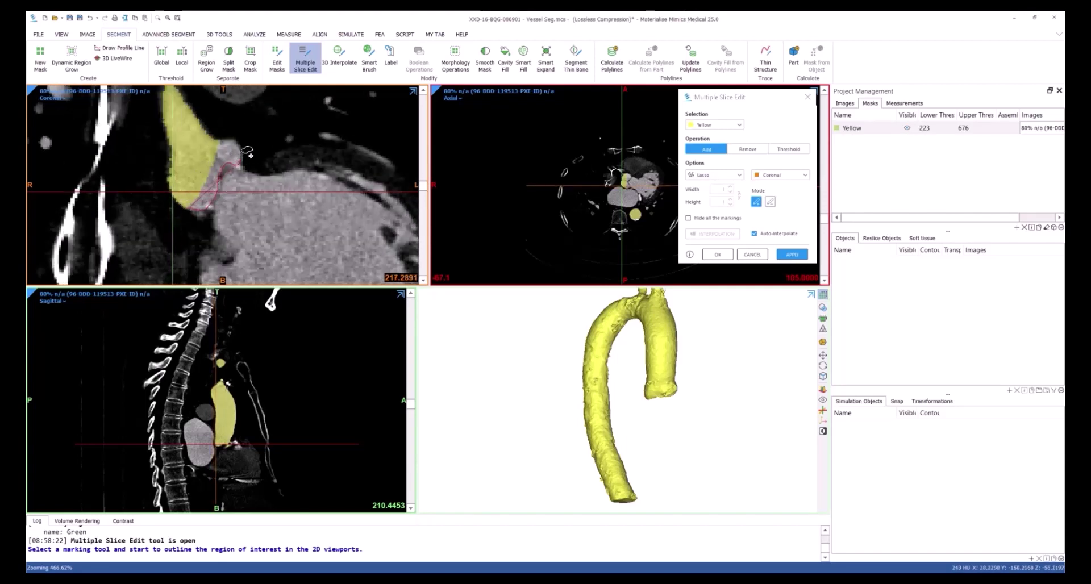
pyautogui.moveTo(241, 139); pyautogui.dragTo(189, 202)
# Trace the region along the mask edge on further coronal slices
pyautogui.scroll(5, 192, 200)
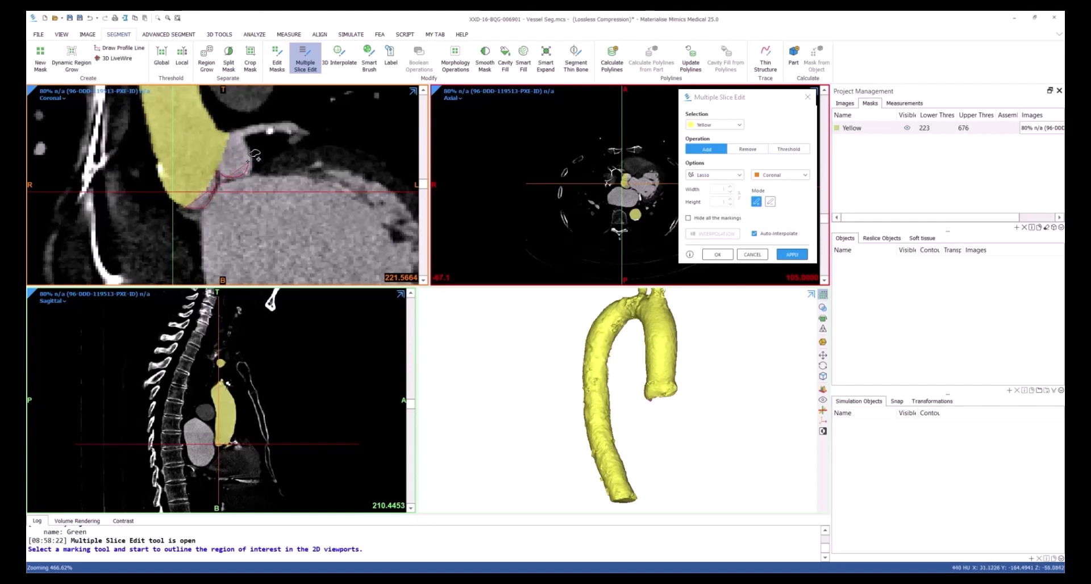
pyautogui.scroll(3, 192, 200)
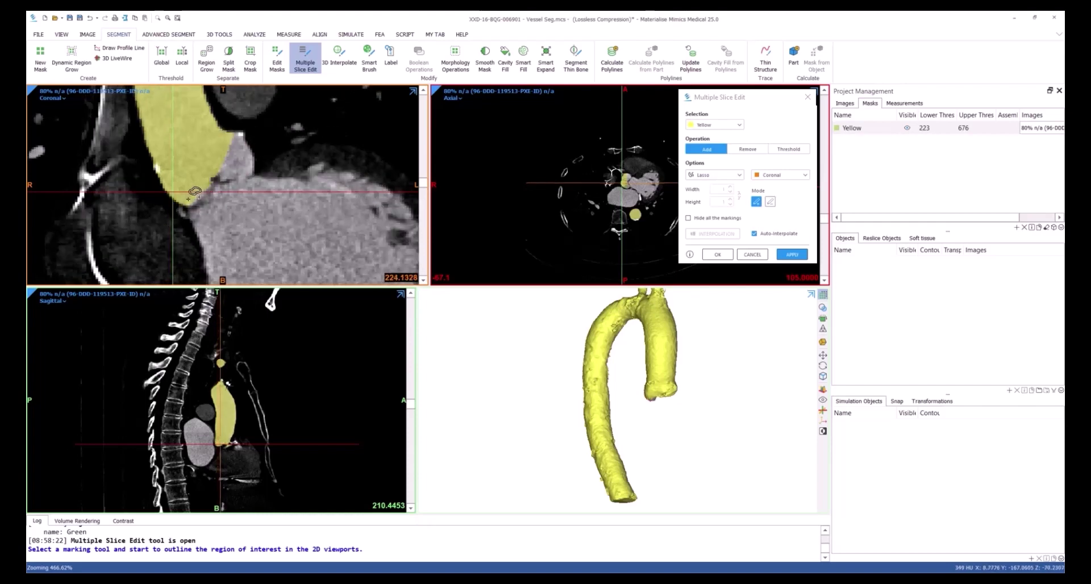
pyautogui.scroll(1, 193, 197)
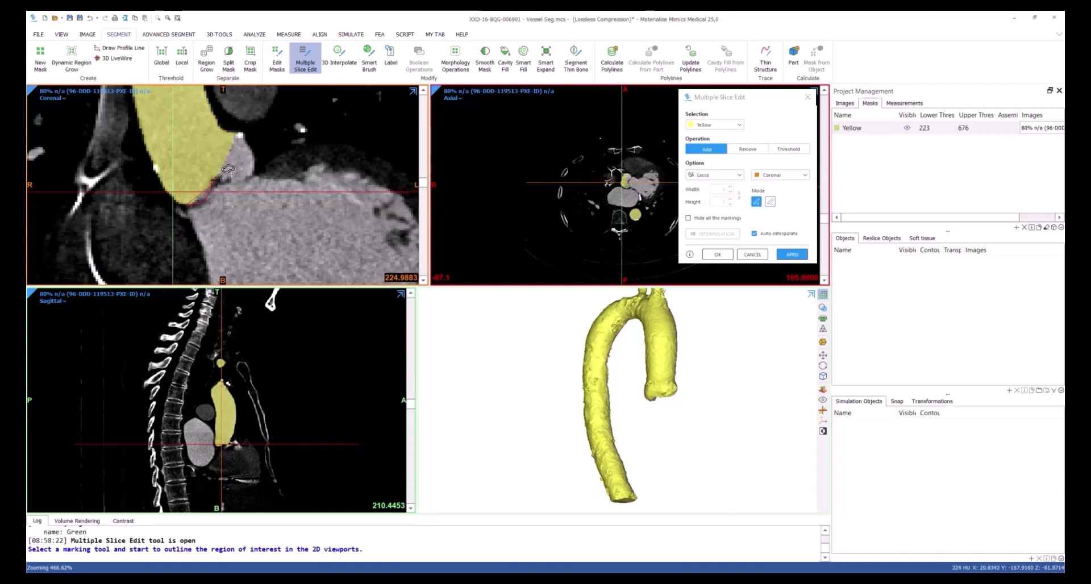
pyautogui.scroll(3, 226, 164)
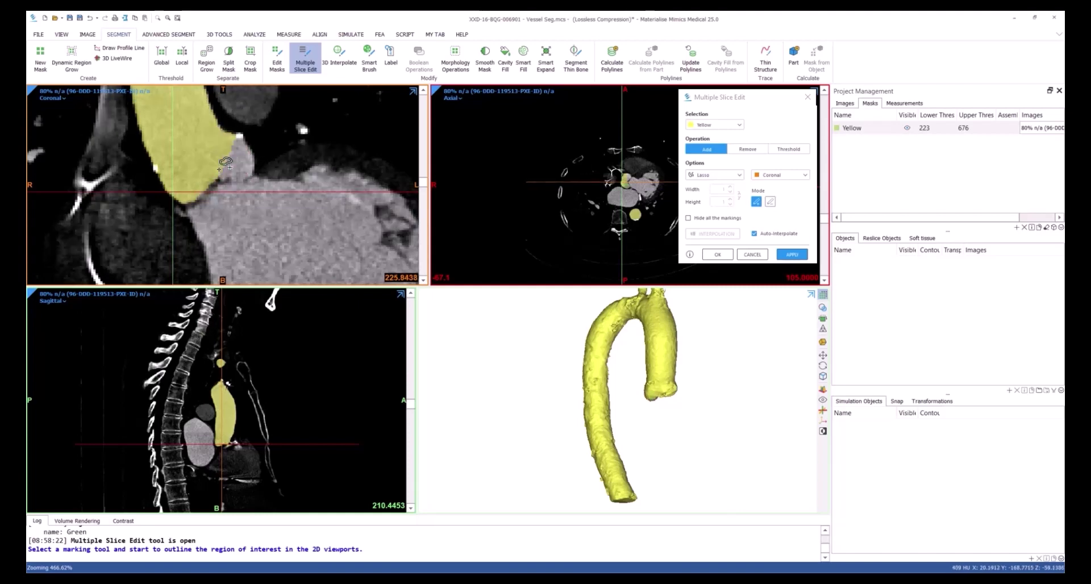
pyautogui.moveTo(210, 188); pyautogui.dragTo(225, 170)
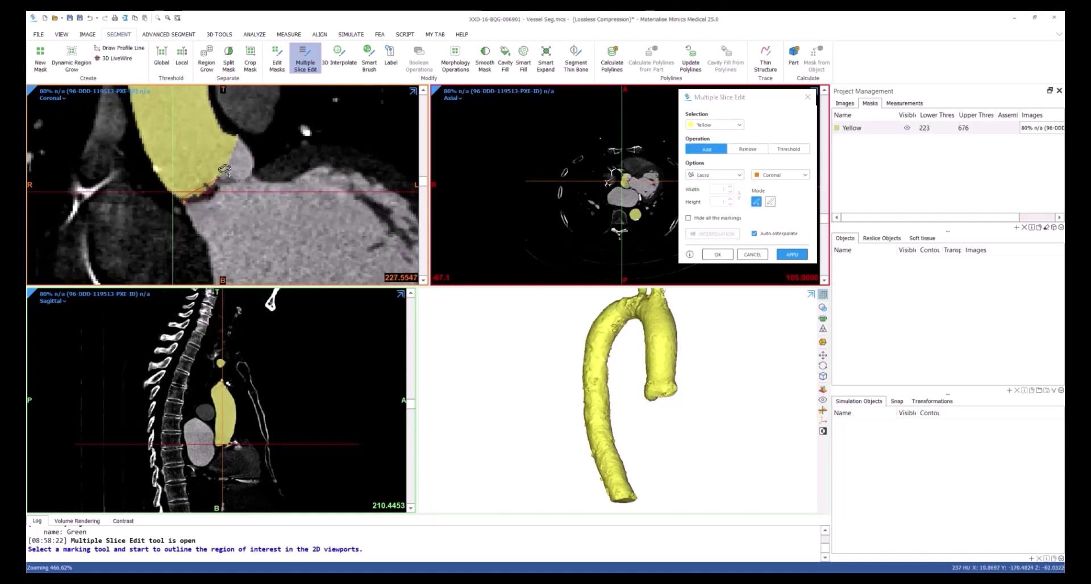
pyautogui.moveTo(243, 134); pyautogui.dragTo(241, 139)
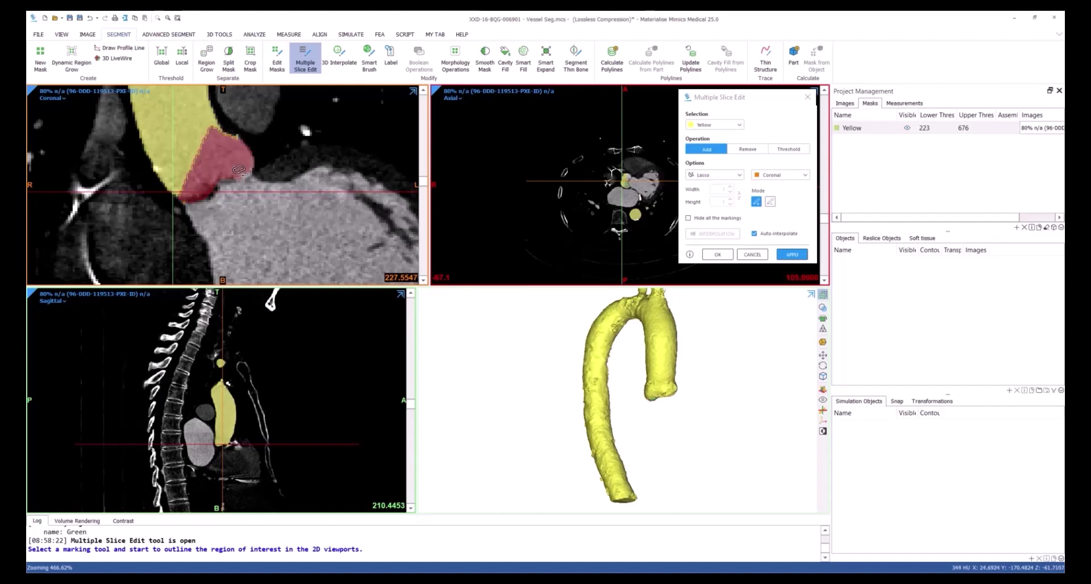
pyautogui.scroll(3, 237, 178)
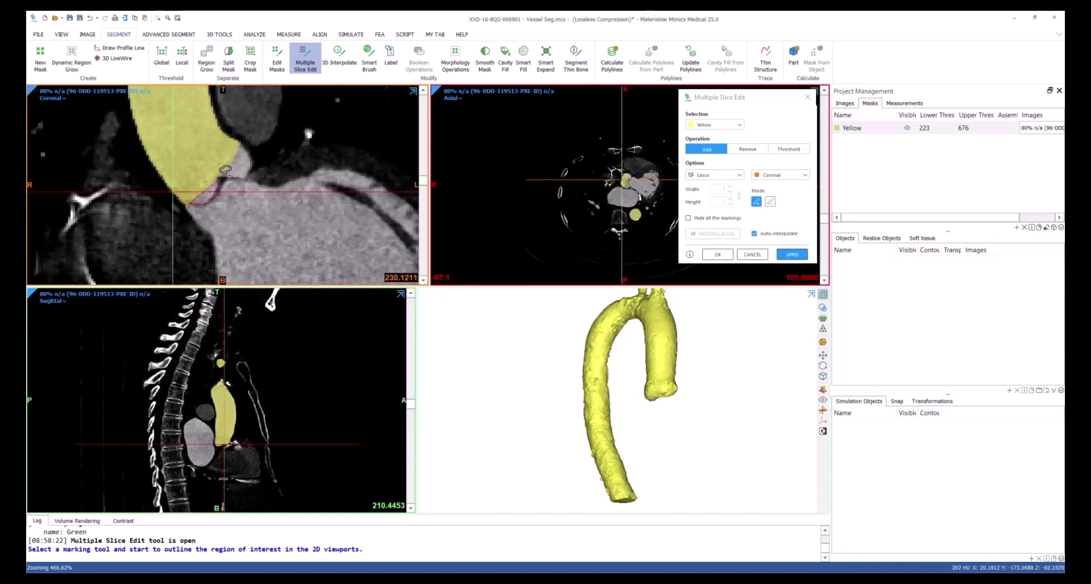
pyautogui.moveTo(247, 168)
pyautogui.mouseDown()
pyautogui.moveTo(255, 149)
pyautogui.moveTo(242, 138)
pyautogui.mouseUp()
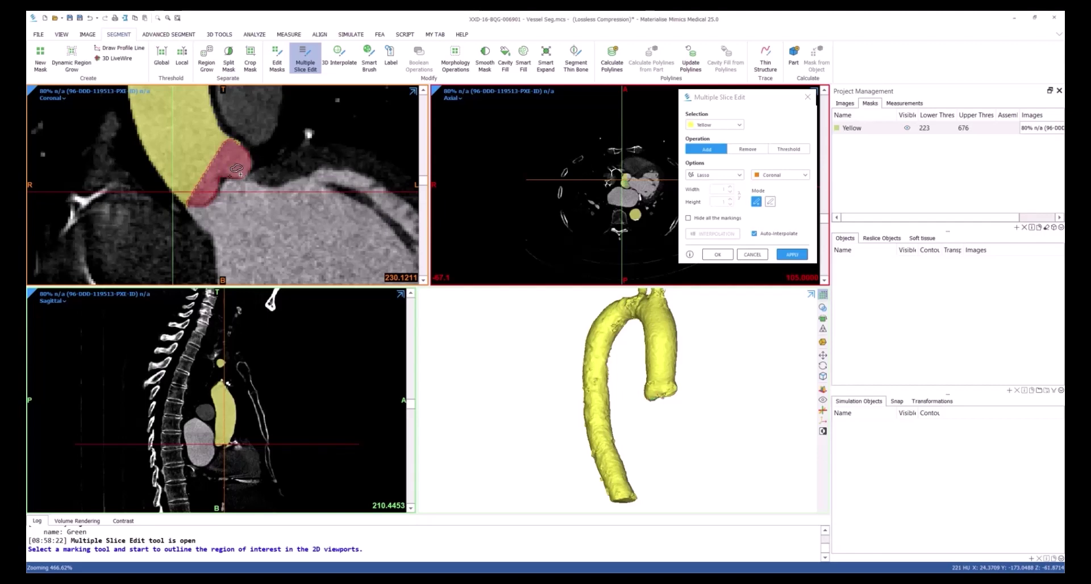
pyautogui.scroll(3, 209, 190)
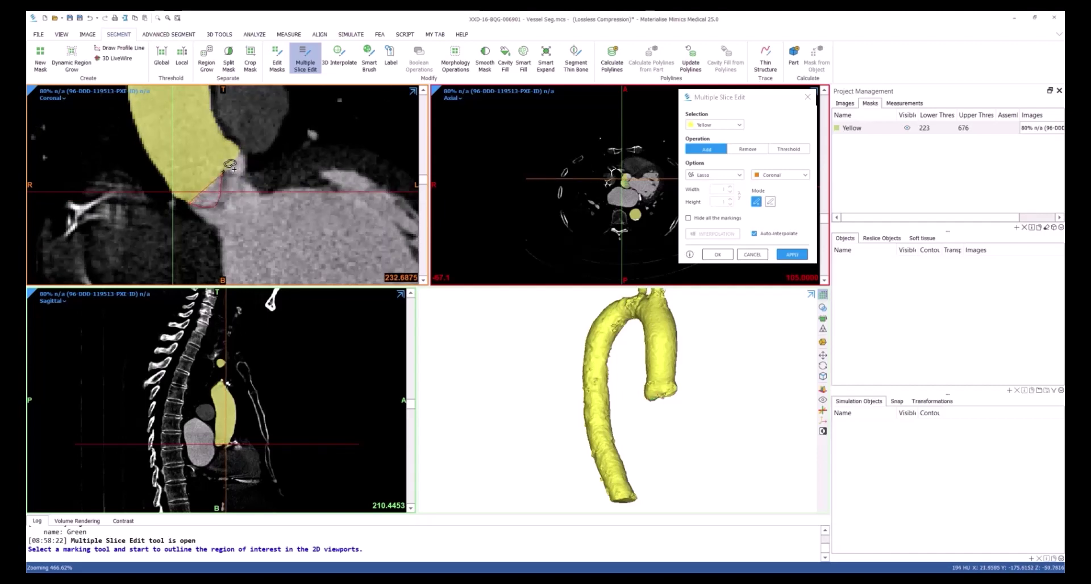
pyautogui.moveTo(227, 144); pyautogui.dragTo(228, 145)
# Outline the vessel bulge on the remaining slices, previewing the fill in 3D
pyautogui.scroll(2, 204, 198)
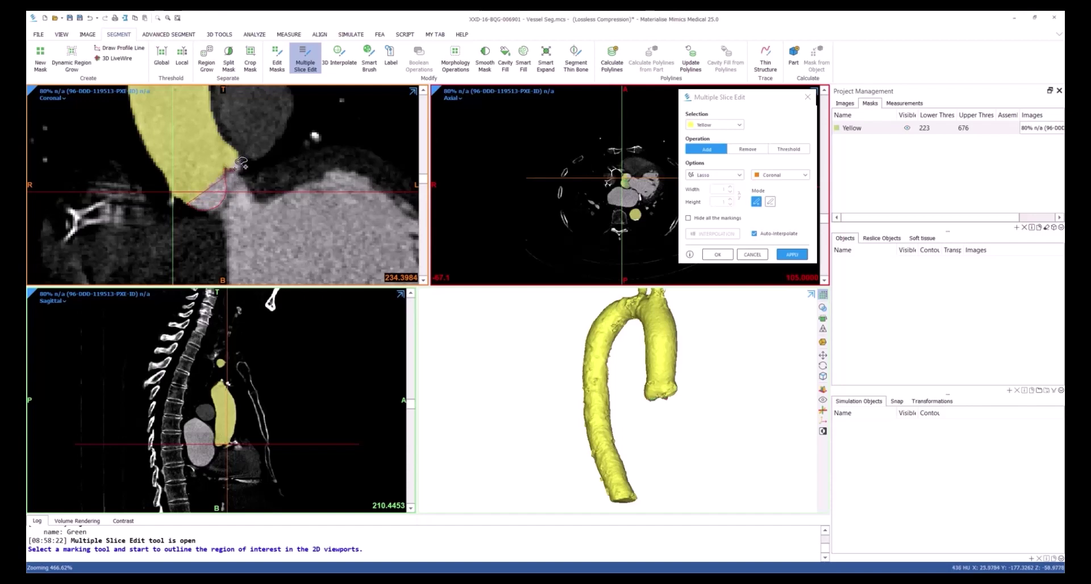
pyautogui.moveTo(243, 146); pyautogui.dragTo(219, 167)
pyautogui.scroll(5, 690, 408)
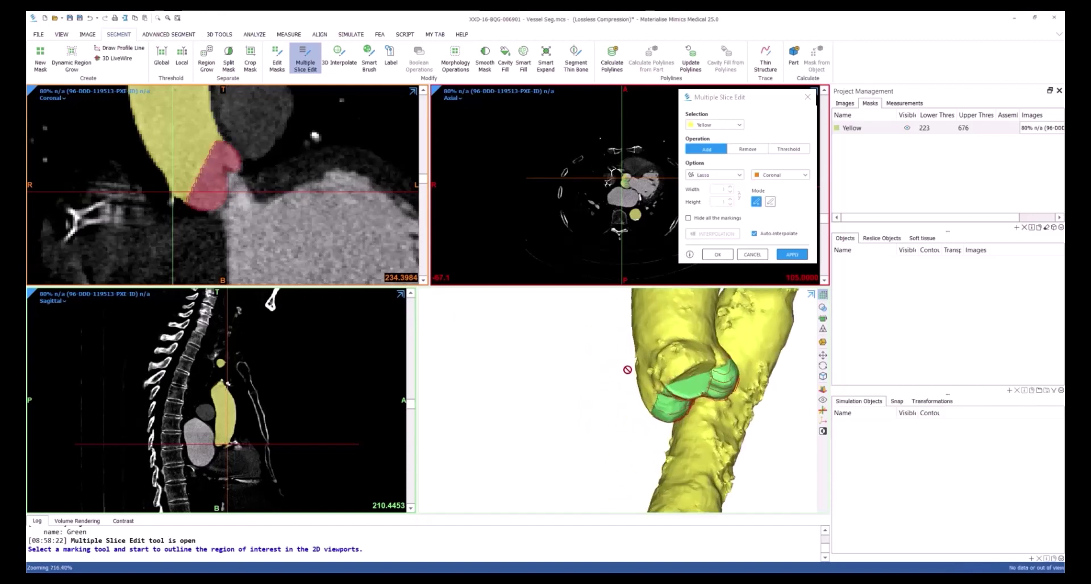
pyautogui.moveTo(625, 369)
pyautogui.mouseDown(button='right')
pyautogui.moveTo(559, 425)
pyautogui.moveTo(602, 392)
pyautogui.mouseUp(button='right')
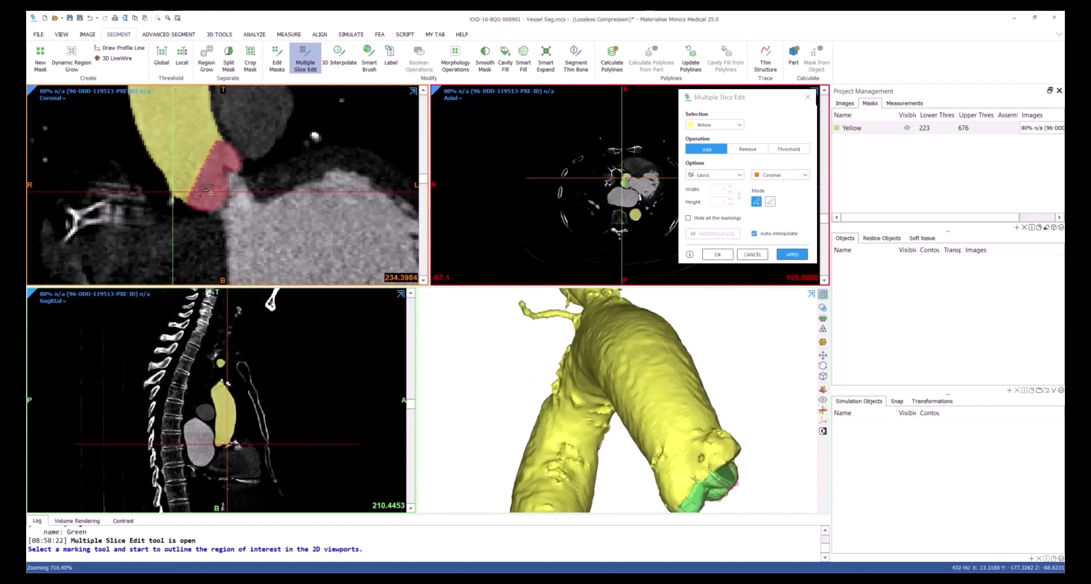
pyautogui.scroll(5, 204, 181)
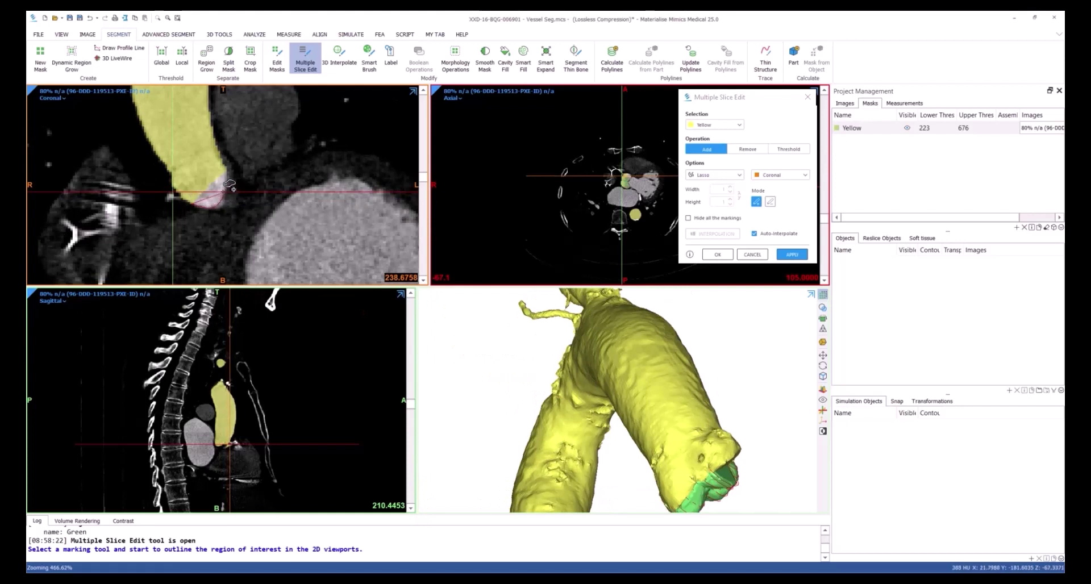
pyautogui.moveTo(230, 185); pyautogui.dragTo(224, 177)
# Lasso the missing valve-region areas near the aortic root and add them to the Yellow mask
pyautogui.click(791, 254)
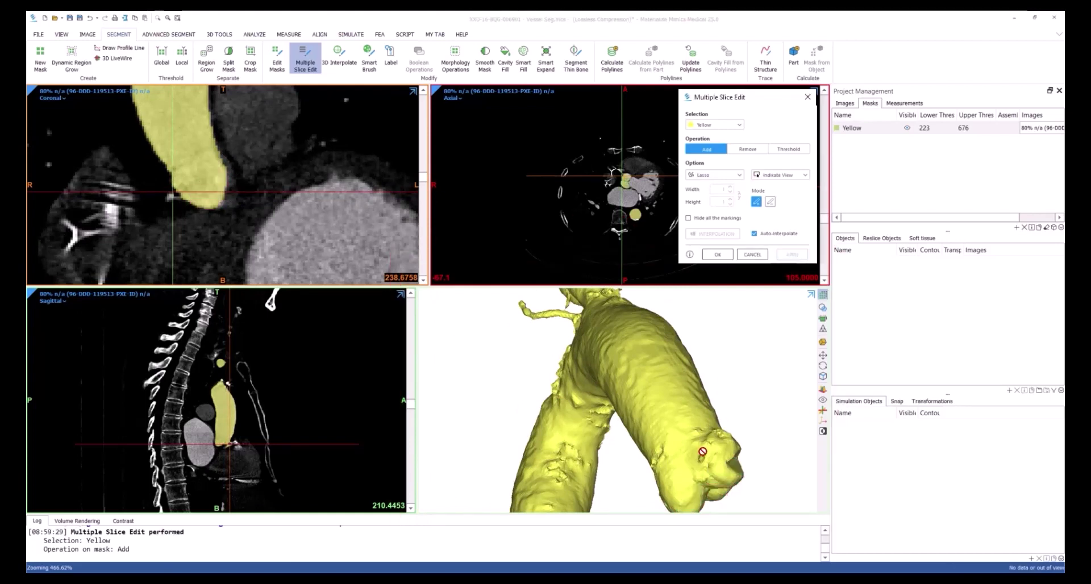
pyautogui.scroll(4, 217, 192)
pyautogui.scroll(-1, 210, 194)
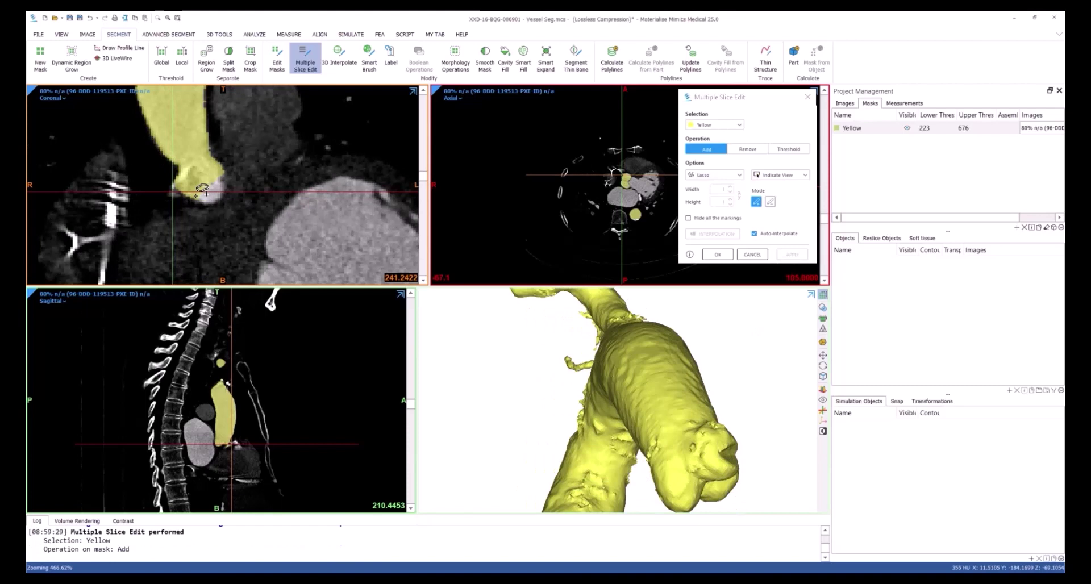
pyautogui.moveTo(226, 161); pyautogui.dragTo(226, 165)
pyautogui.scroll(2, 227, 179)
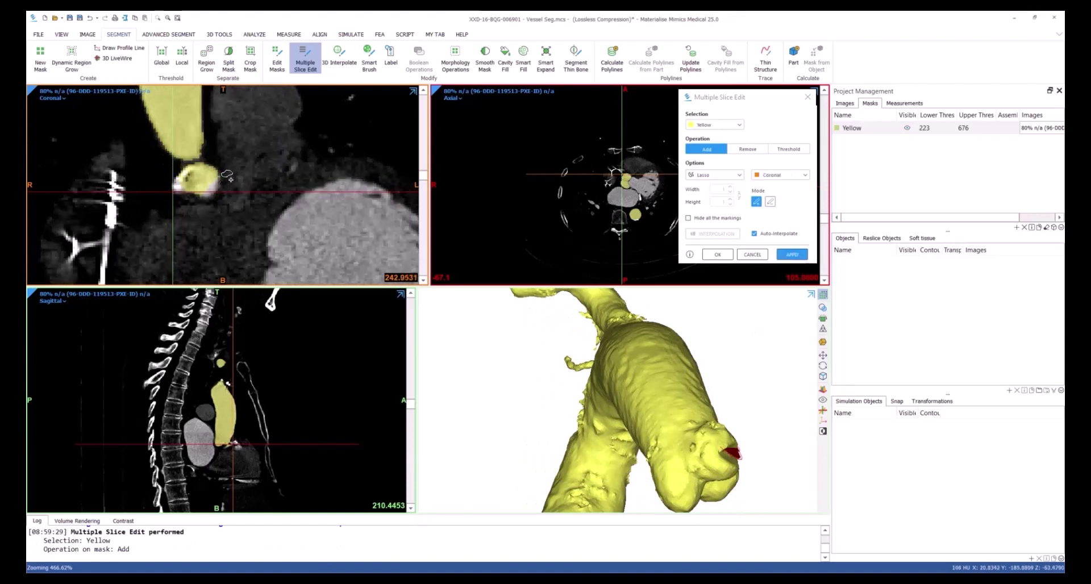
pyautogui.scroll(-4, 207, 188)
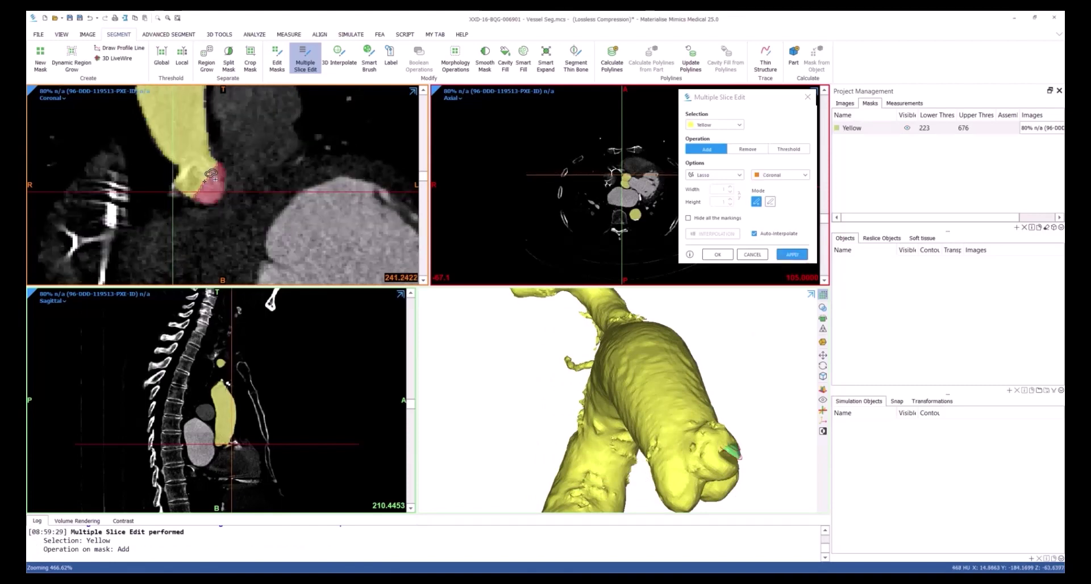
pyautogui.scroll(-4, 211, 175)
pyautogui.scroll(1, 213, 177)
pyautogui.scroll(1, 219, 178)
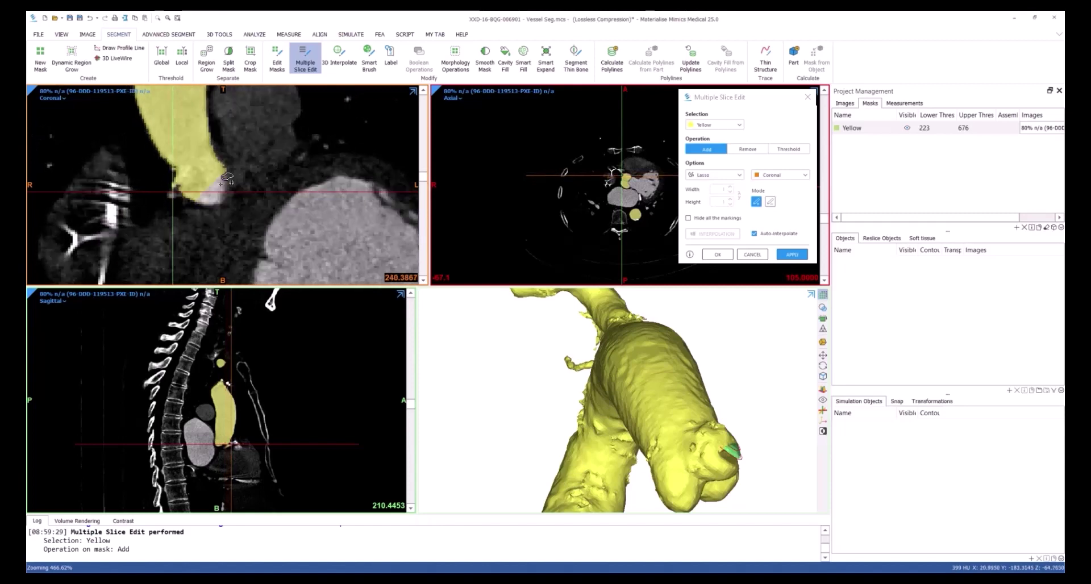
pyautogui.scroll(1, 226, 180)
pyautogui.moveTo(207, 199); pyautogui.dragTo(226, 201)
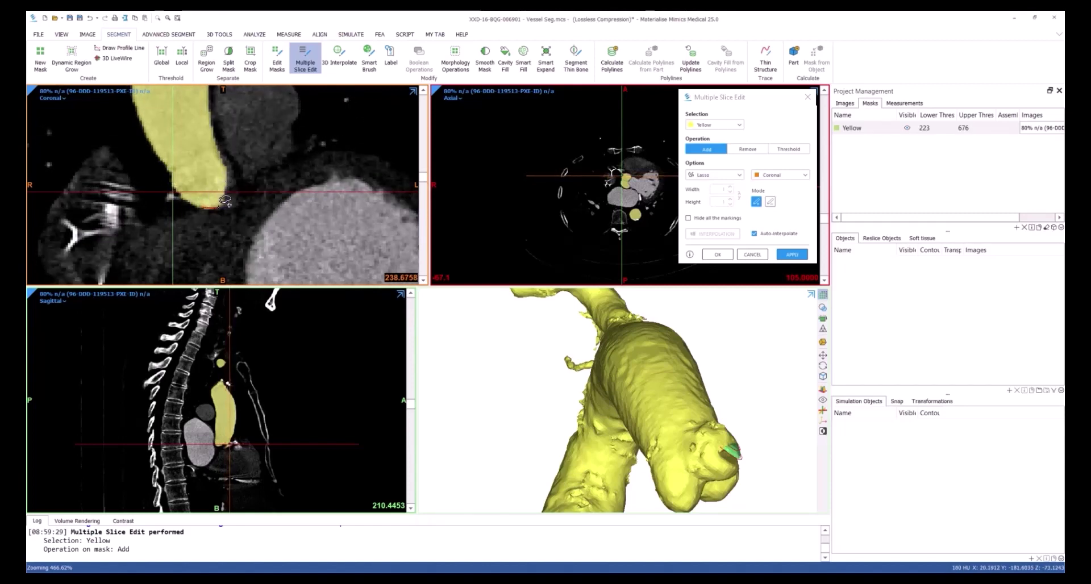
pyautogui.click(792, 254)
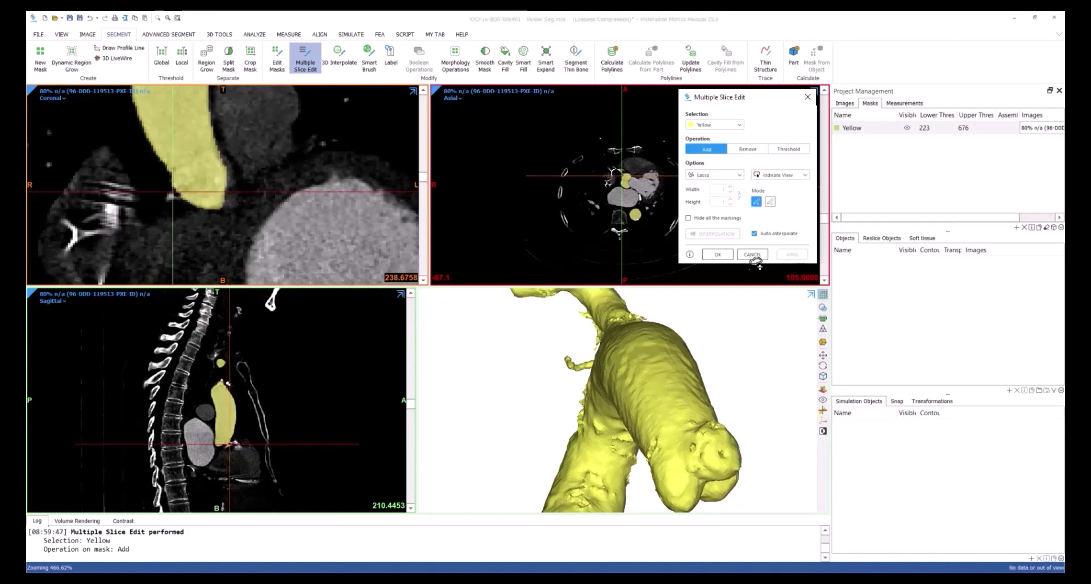
# Close Multiple Slice Edit and rotate the 3D aorta to inspect the capped root
pyautogui.moveTo(710, 485)
pyautogui.mouseDown(button='right')
pyautogui.moveTo(671, 454)
pyautogui.moveTo(653, 409)
pyautogui.mouseUp(button='right')
pyautogui.scroll(-3, 653, 409)
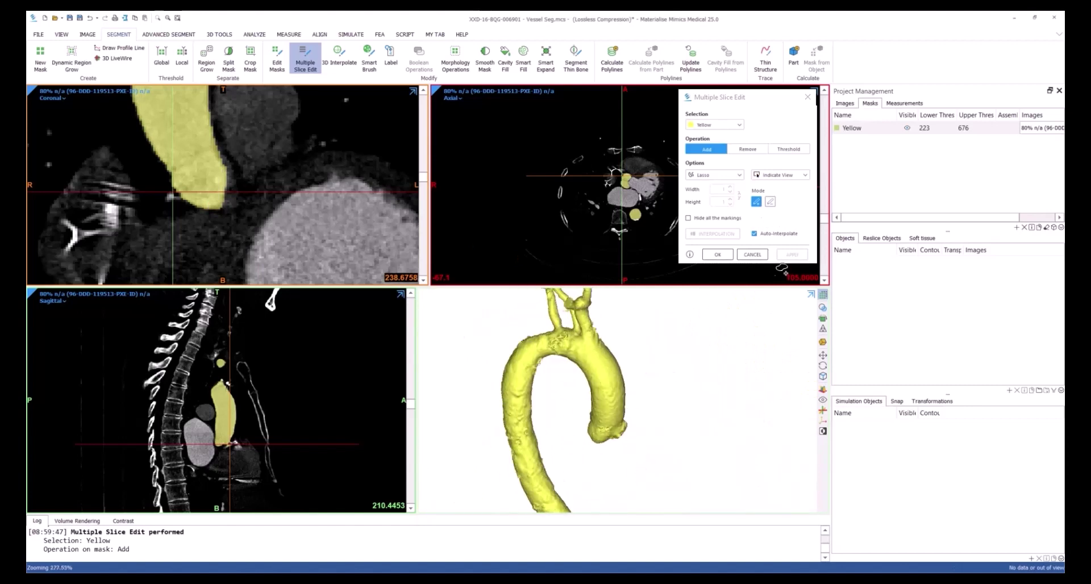
pyautogui.click(717, 254)
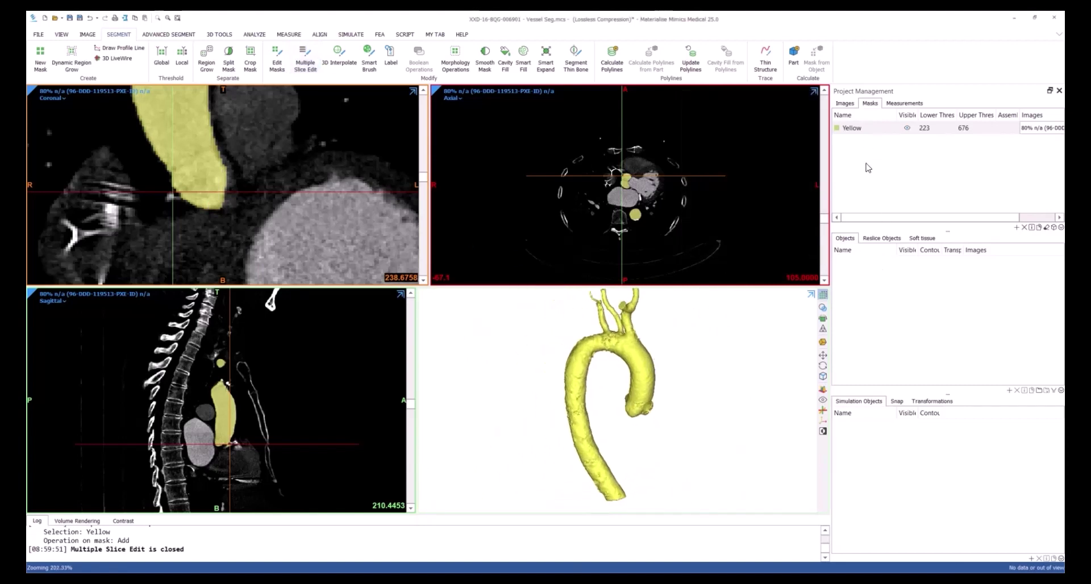
pyautogui.moveTo(643, 360)
pyautogui.mouseDown(button='right')
pyautogui.moveTo(648, 368)
pyautogui.moveTo(482, 370)
pyautogui.moveTo(766, 402)
pyautogui.moveTo(596, 377)
pyautogui.mouseUp(button='right')
pyautogui.scroll(-1, 767, 402)
# Maximize the 3D view and reposition the aorta model within it
pyautogui.doubleClick(594, 373)
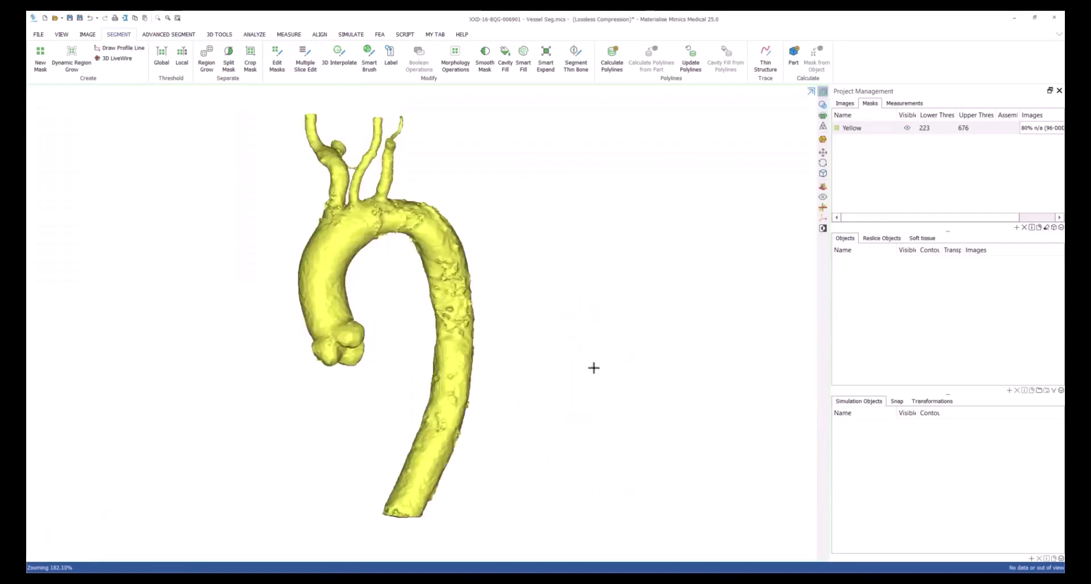
pyautogui.moveTo(459, 242); pyautogui.dragTo(494, 244, button='right')
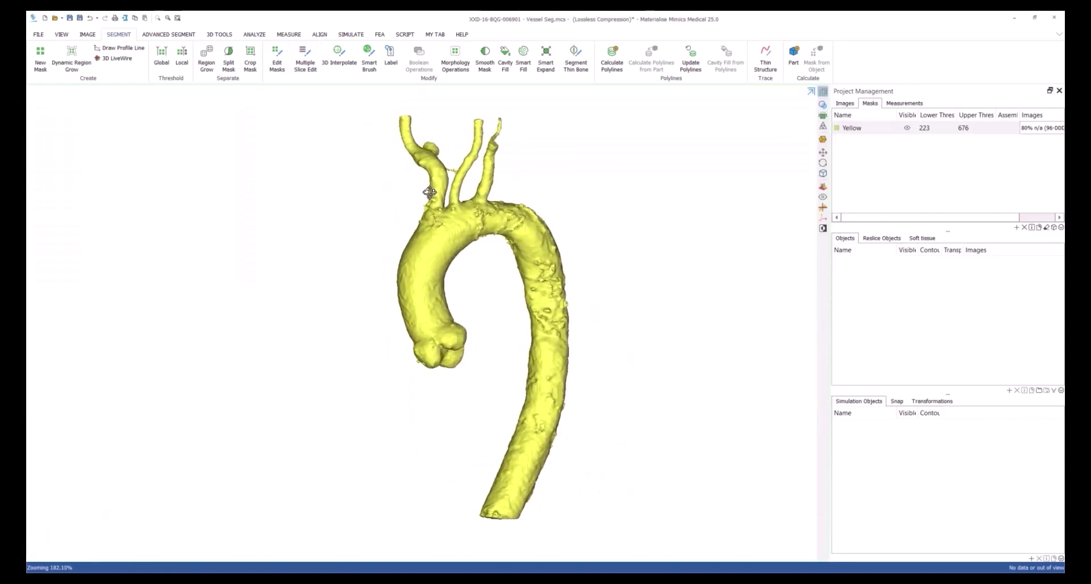
pyautogui.click(485, 57)
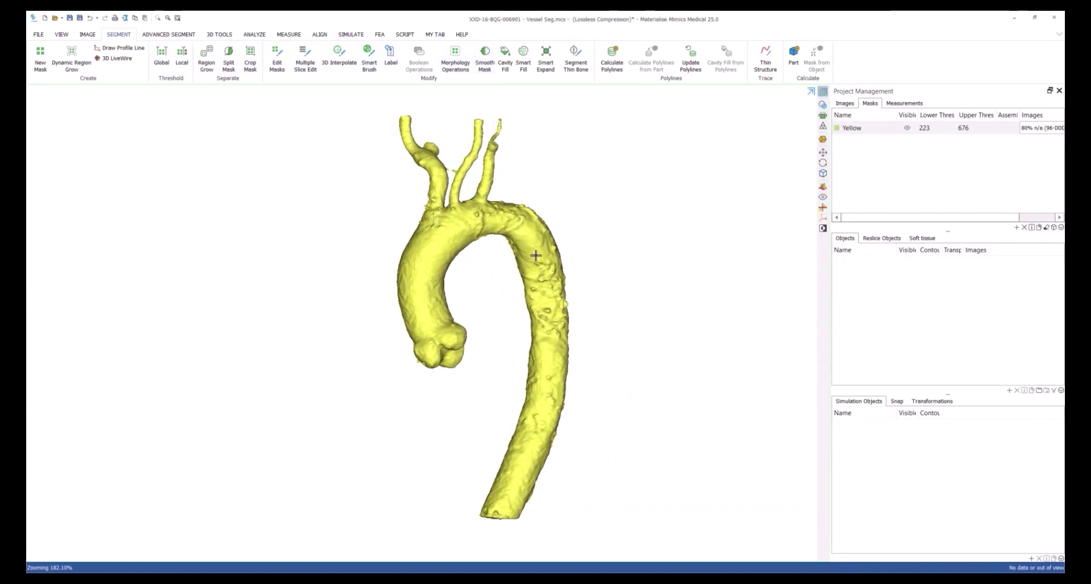
pyautogui.scroll(-2, 536, 260)
pyautogui.moveTo(536, 259); pyautogui.dragTo(534, 258, button='middle')
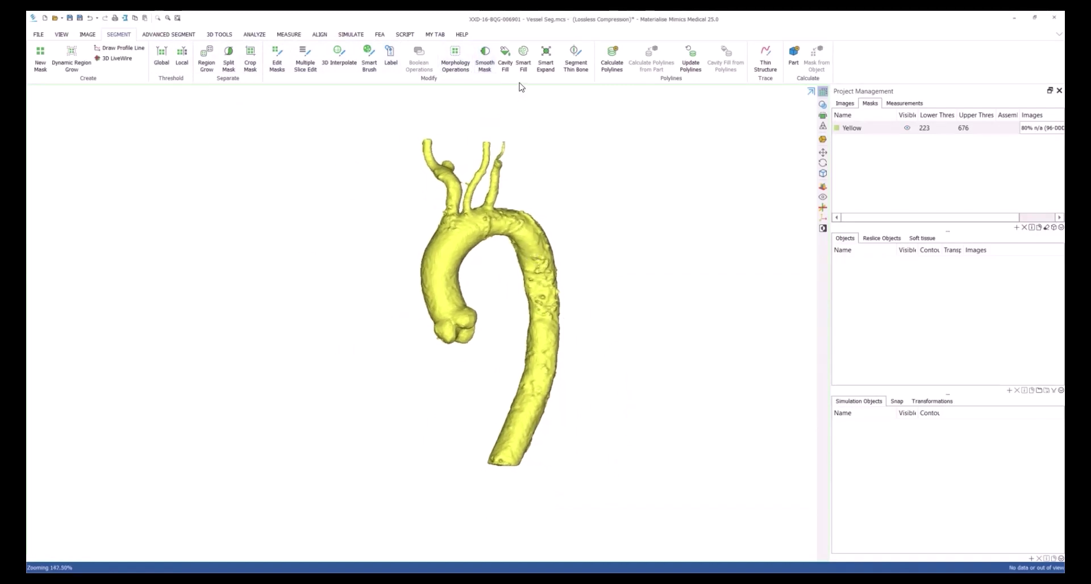
# Calculate a 3D part, Yellow 1, from the Yellow mask at optimal quality
pyautogui.rightClick(864, 128)
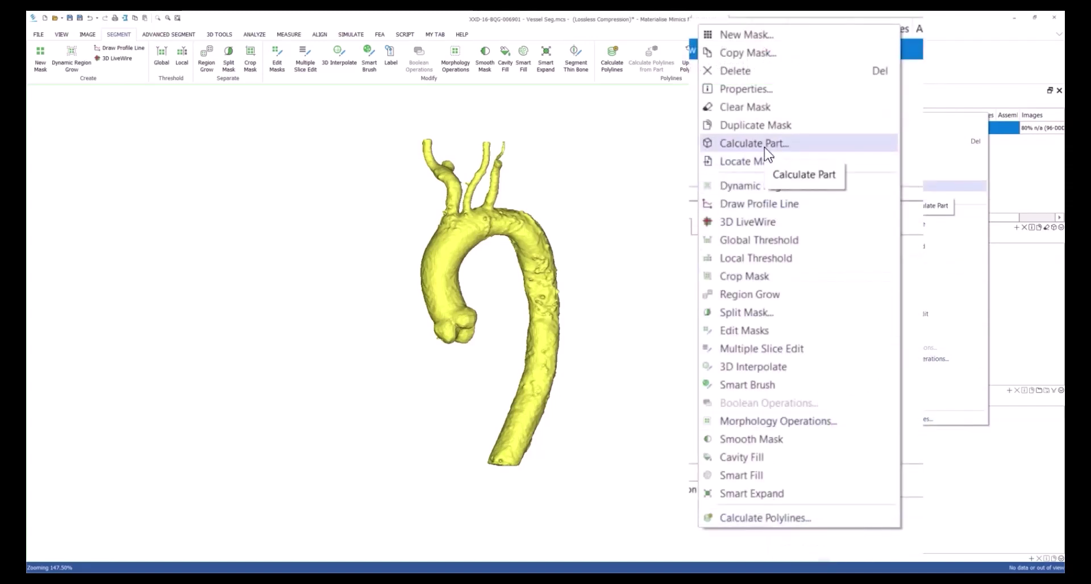
pyautogui.click(765, 147)
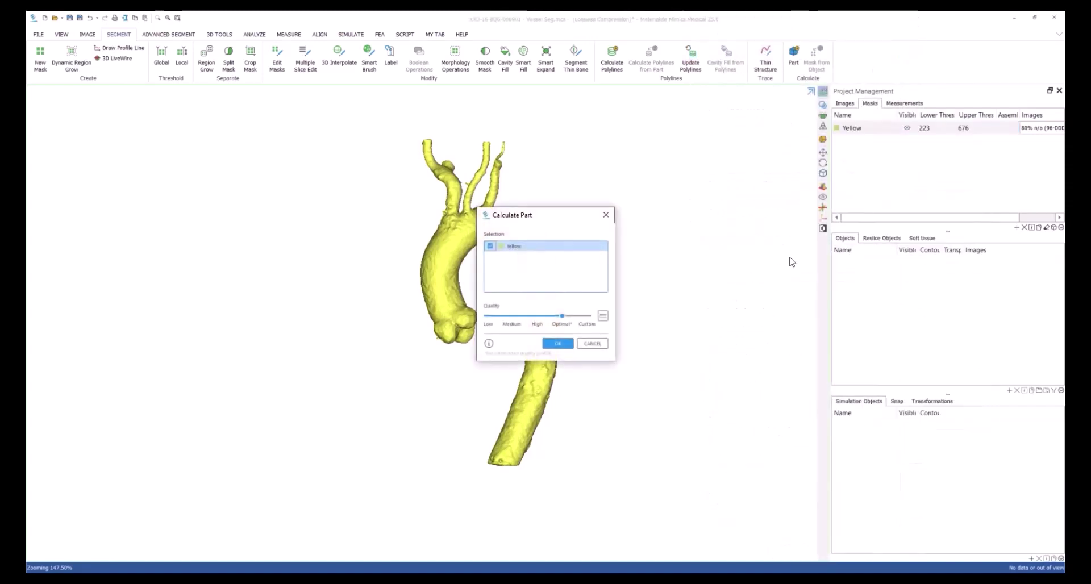
pyautogui.click(558, 344)
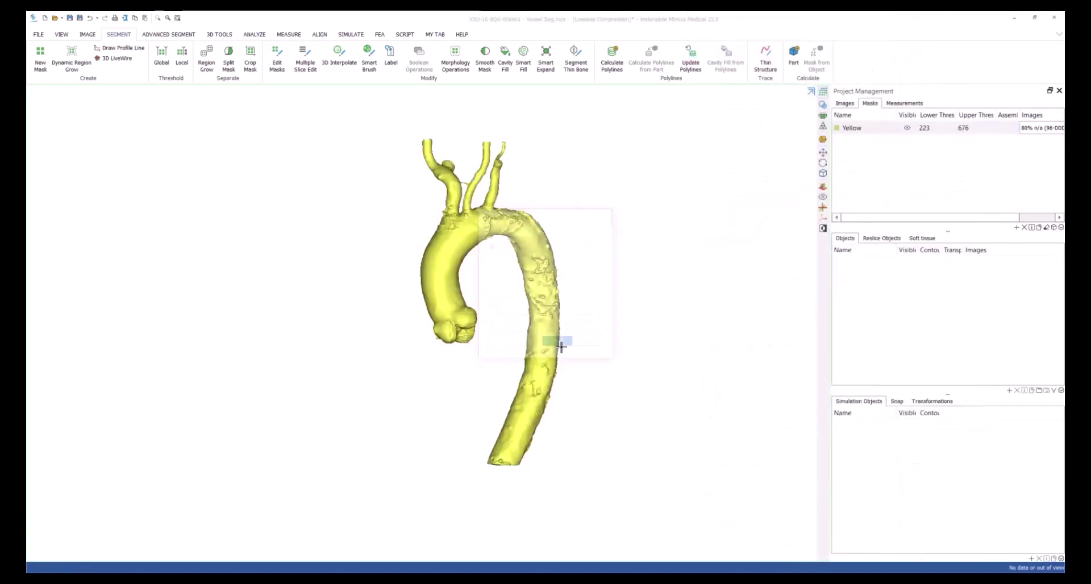
# Smooth Yellow 1 into the Smoothed_Yellow 1 part
pyautogui.moveTo(503, 274); pyautogui.dragTo(426, 271, button='right')
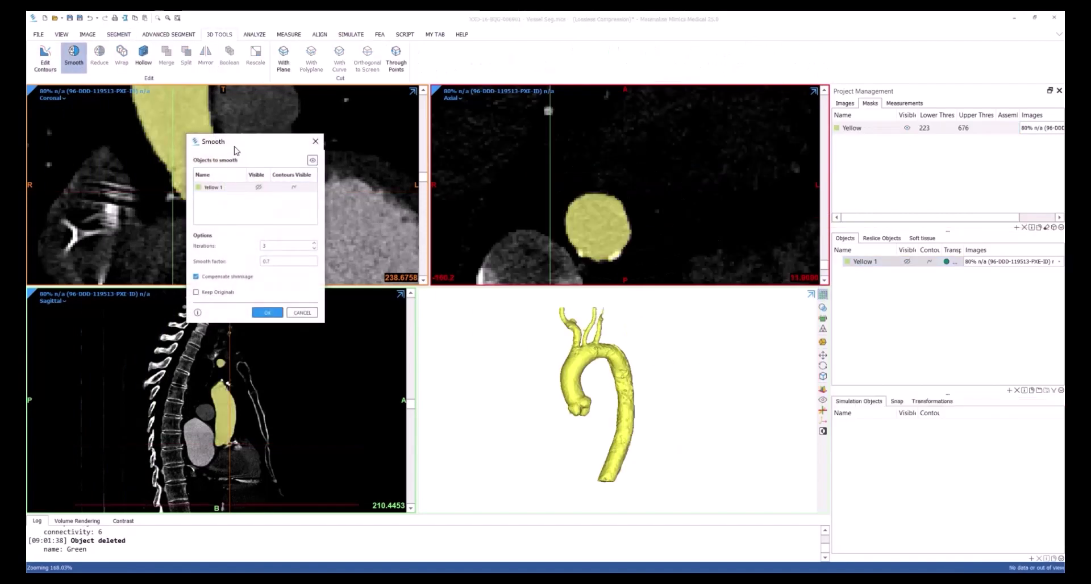
pyautogui.click(234, 193)
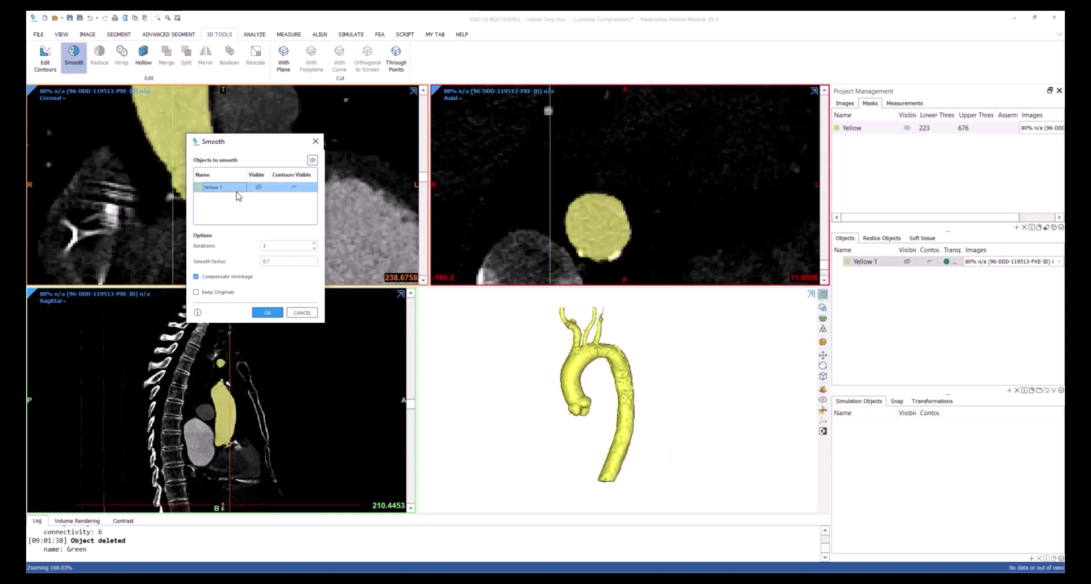
pyautogui.click(268, 313)
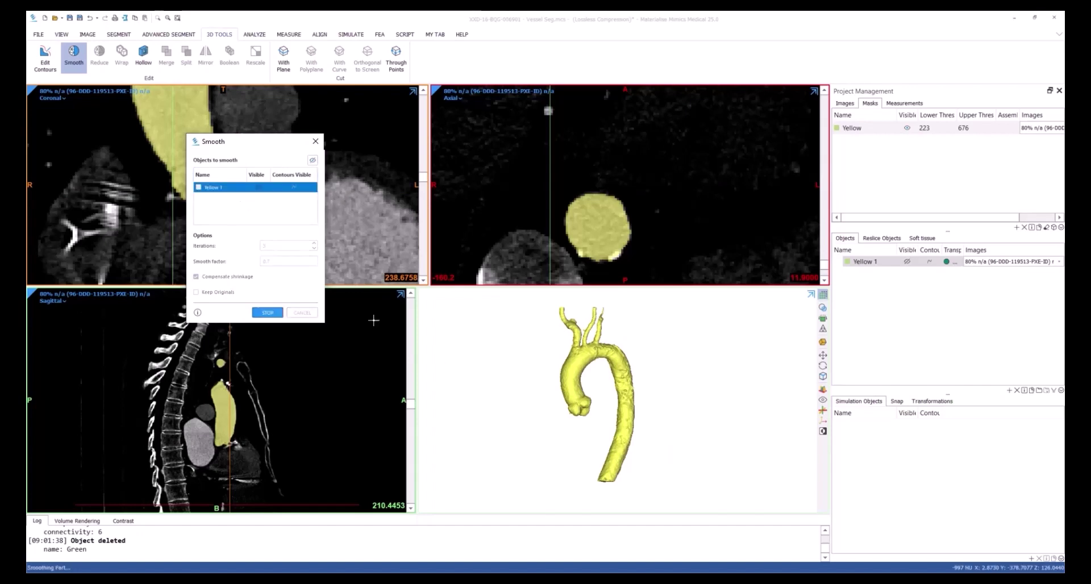
# Create a wrapped copy of the smoothed aorta
pyautogui.scroll(3, 595, 370)
pyautogui.scroll(-5, 595, 370)
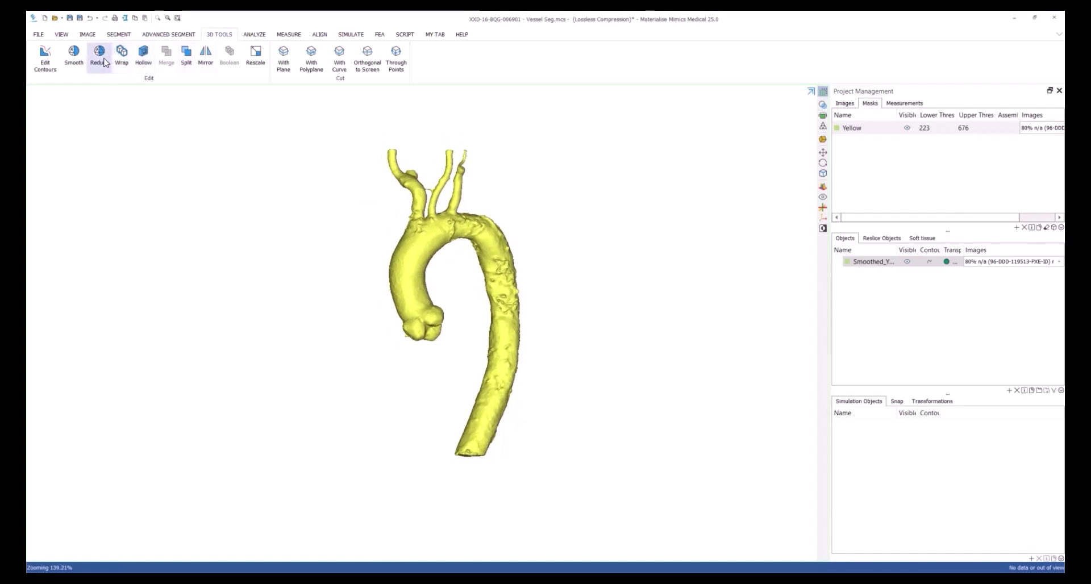
pyautogui.click(123, 57)
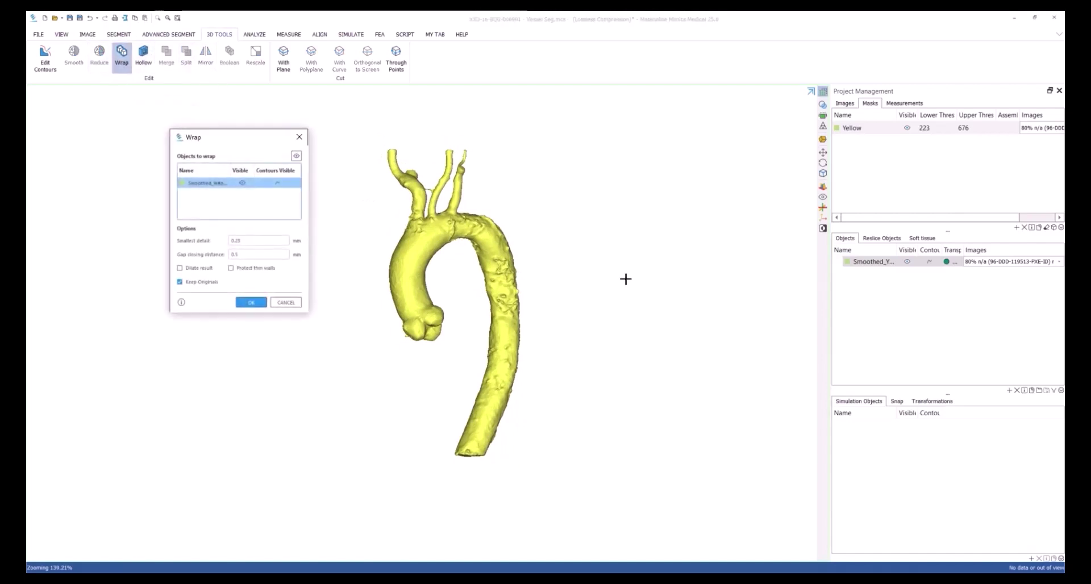
pyautogui.click(256, 305)
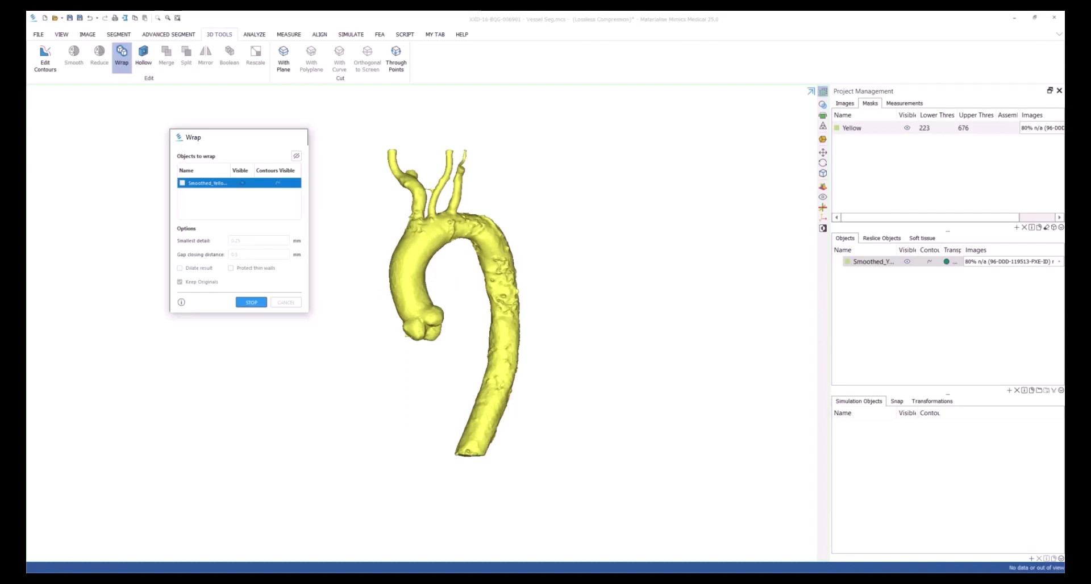
# Hollow the wrapped aorta with the shell growing Outside
pyautogui.click(141, 55)
pyautogui.click(562, 192)
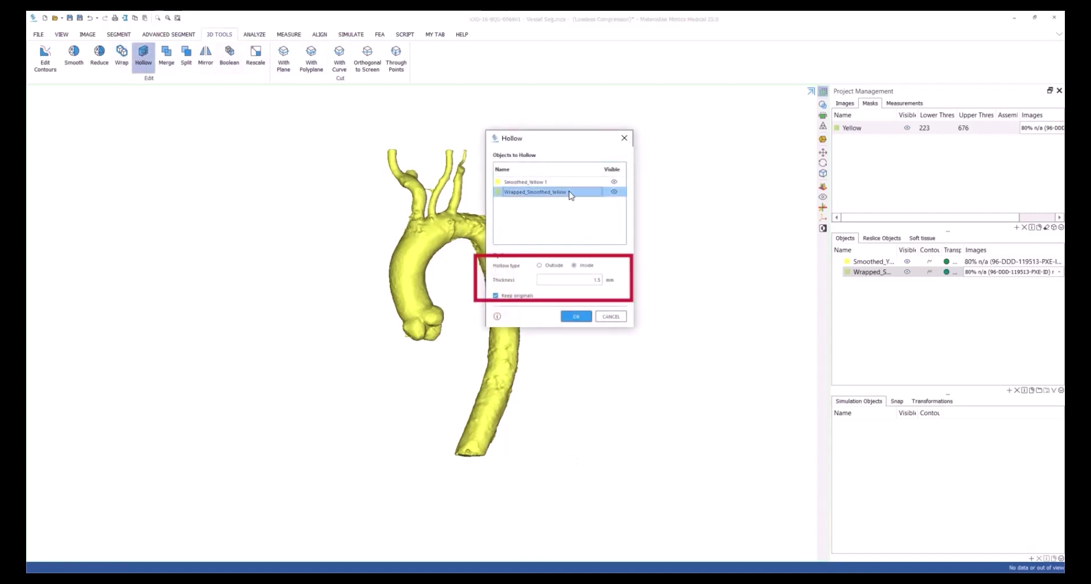
pyautogui.click(539, 266)
pyautogui.click(583, 318)
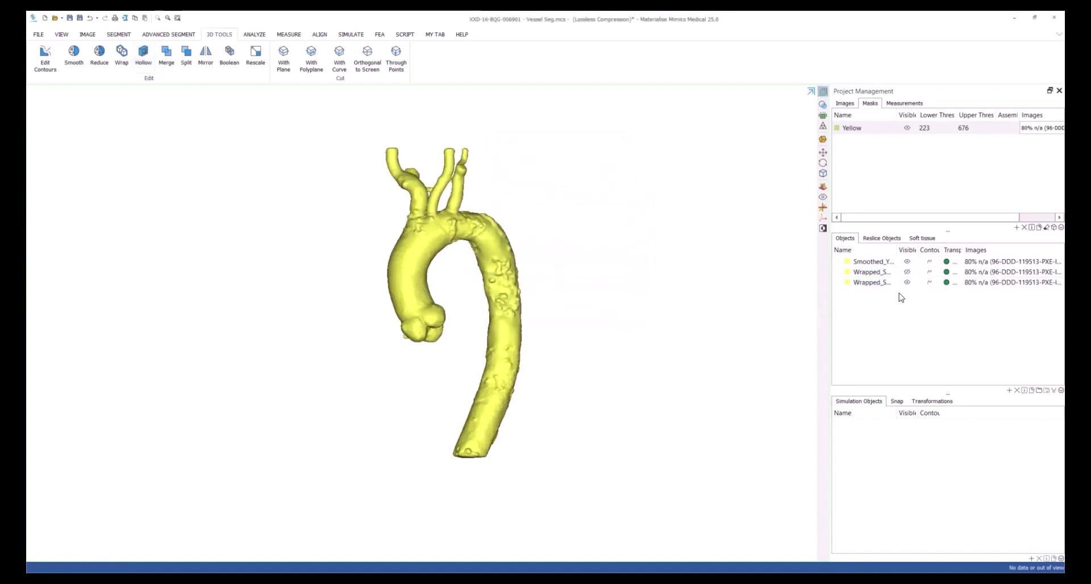
# Hide the smoothed part and Yellow mask, and make the hollowed aorta semi-transparent
pyautogui.click(907, 261)
pyautogui.click(945, 283)
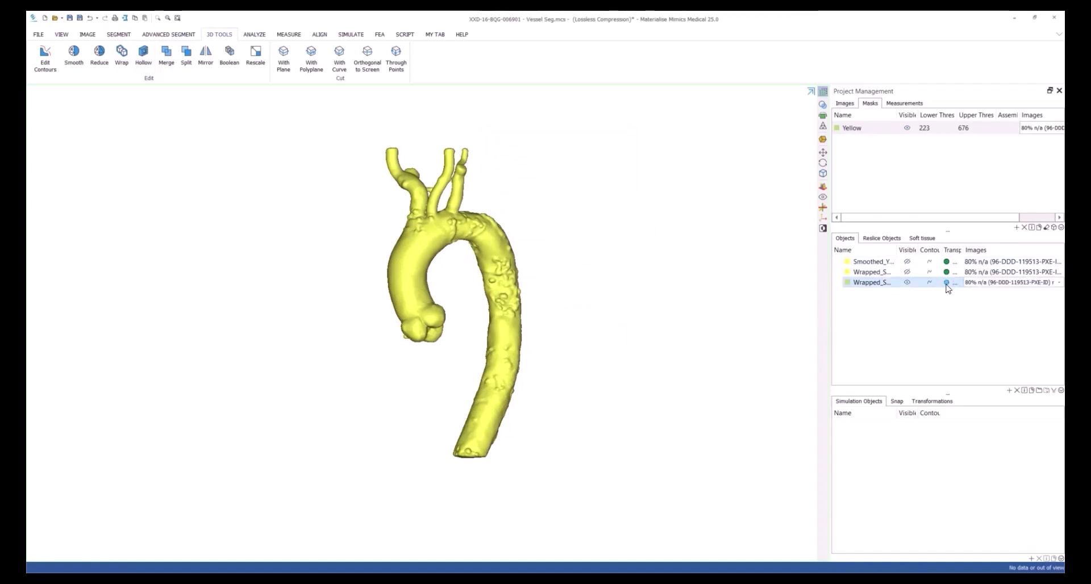
pyautogui.click(947, 284)
pyautogui.click(823, 105)
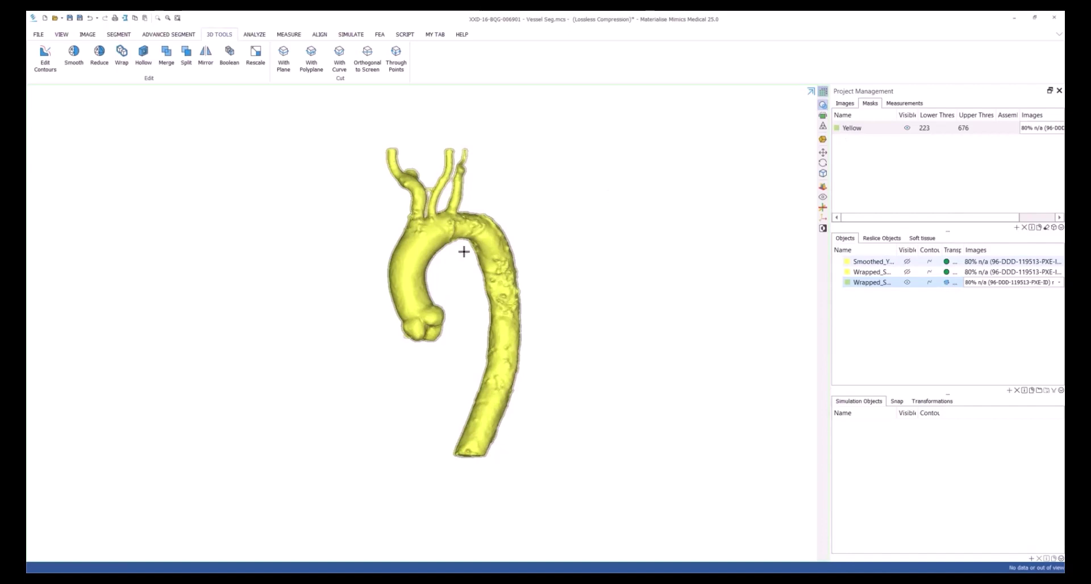
pyautogui.moveTo(462, 251)
pyautogui.mouseDown()
pyautogui.moveTo(464, 268)
pyautogui.moveTo(469, 229)
pyautogui.mouseUp()
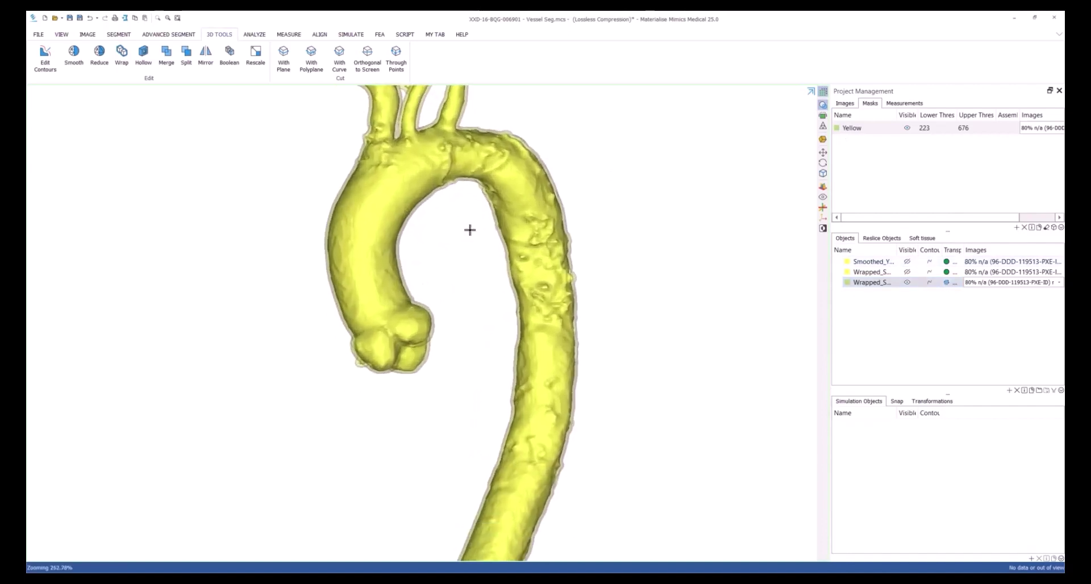
pyautogui.click(907, 128)
pyautogui.moveTo(679, 201); pyautogui.dragTo(584, 250)
pyautogui.moveTo(515, 290)
pyautogui.mouseDown(button='right')
pyautogui.moveTo(630, 292)
pyautogui.moveTo(496, 320)
pyautogui.moveTo(565, 316)
pyautogui.moveTo(196, 314)
pyautogui.moveTo(297, 320)
pyautogui.mouseUp(button='right')
pyautogui.scroll(-2, 496, 309)
# Restore four views, show the hollowed aorta's contours on the slices, and zoom the axial view
pyautogui.click(811, 91)
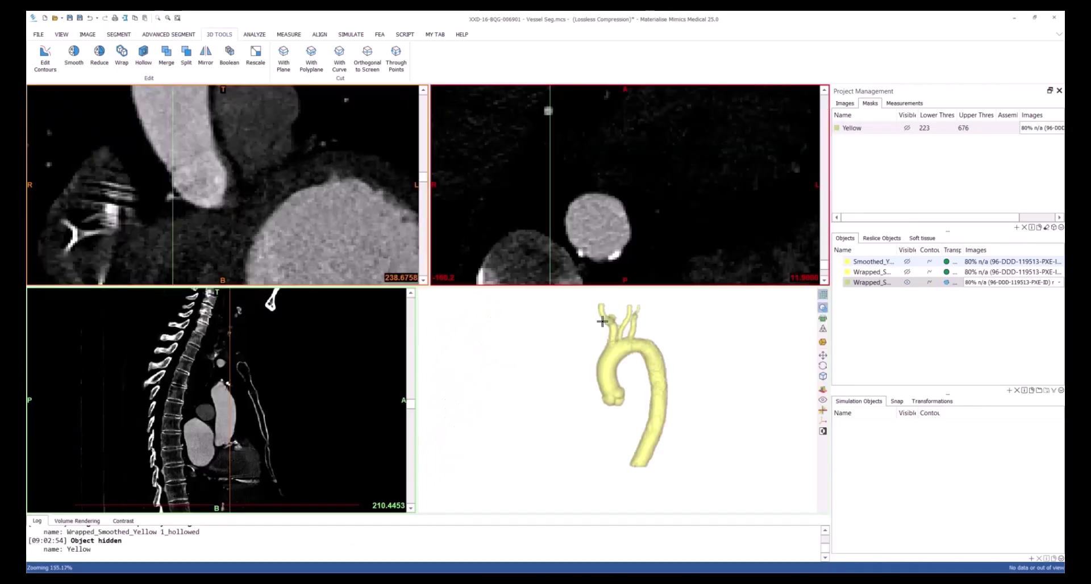
pyautogui.click(928, 282)
pyautogui.moveTo(626, 242); pyautogui.dragTo(626, 215, button='right')
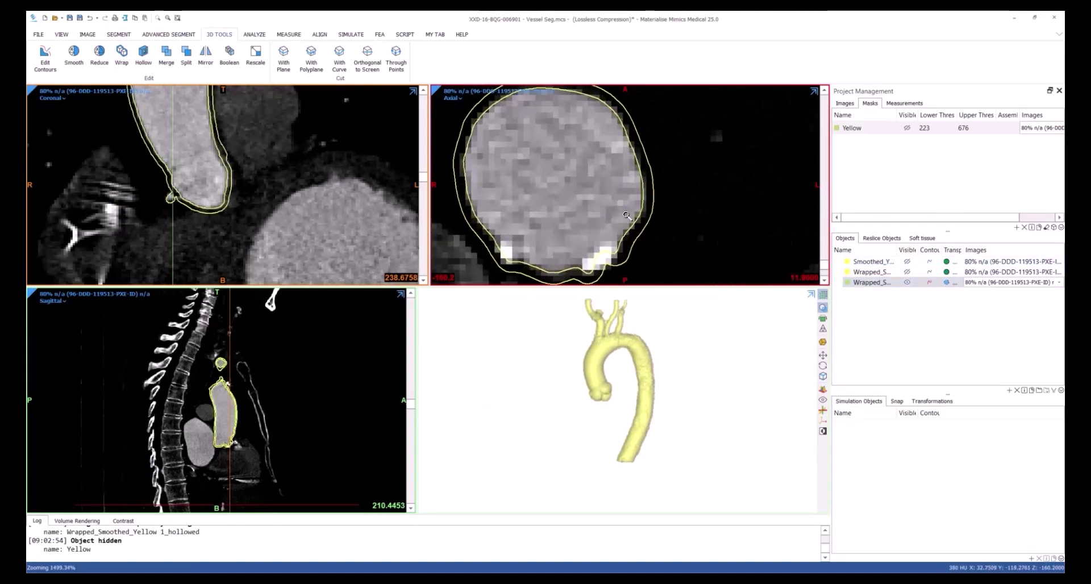
pyautogui.moveTo(322, 260); pyautogui.dragTo(326, 263, button='middle')
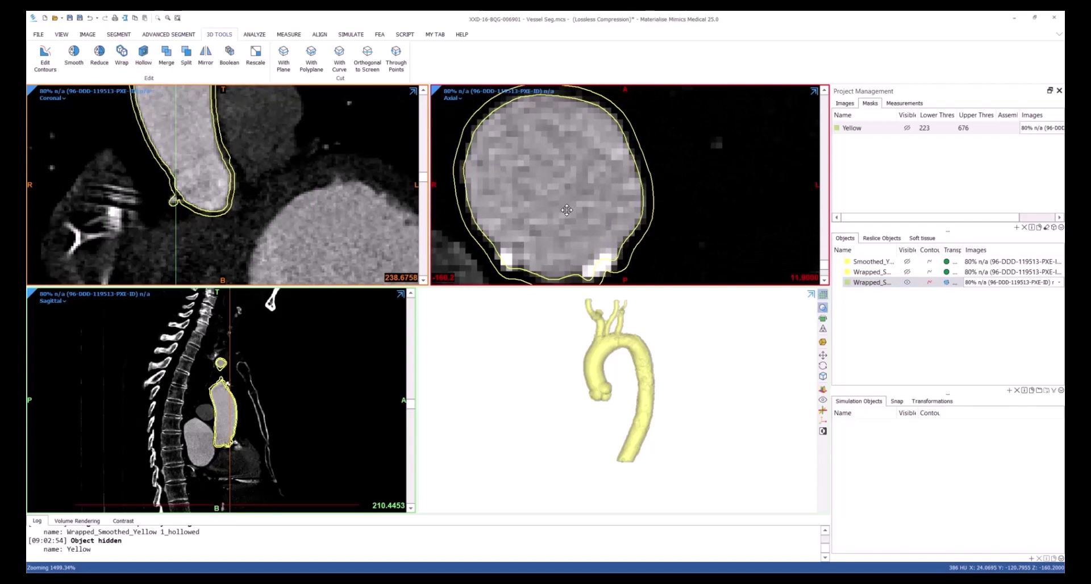
pyautogui.scroll(-3, 566, 210)
pyautogui.scroll(-2, 221, 184)
pyautogui.scroll(-2, 221, 185)
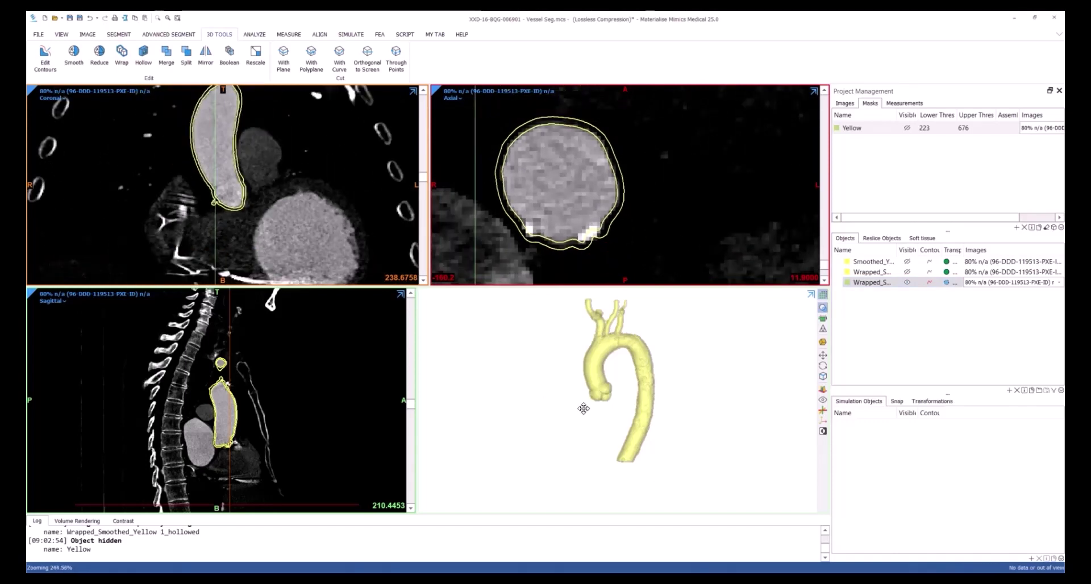